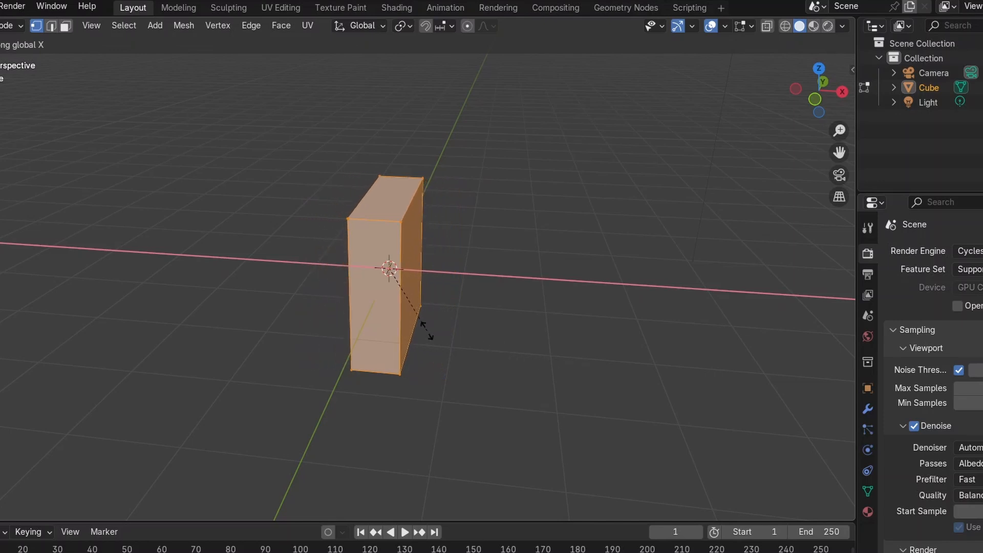
Scale the cube's mesh down along the global X axis into a thin slab and return to Object Mode.
{"action": "left_click", "coordinate": [390, 319]}
{"action": "middle_click_drag", "start_coordinate": [390, 318], "coordinate": [246, 307]}
{"action": "key", "text": "Tab"}
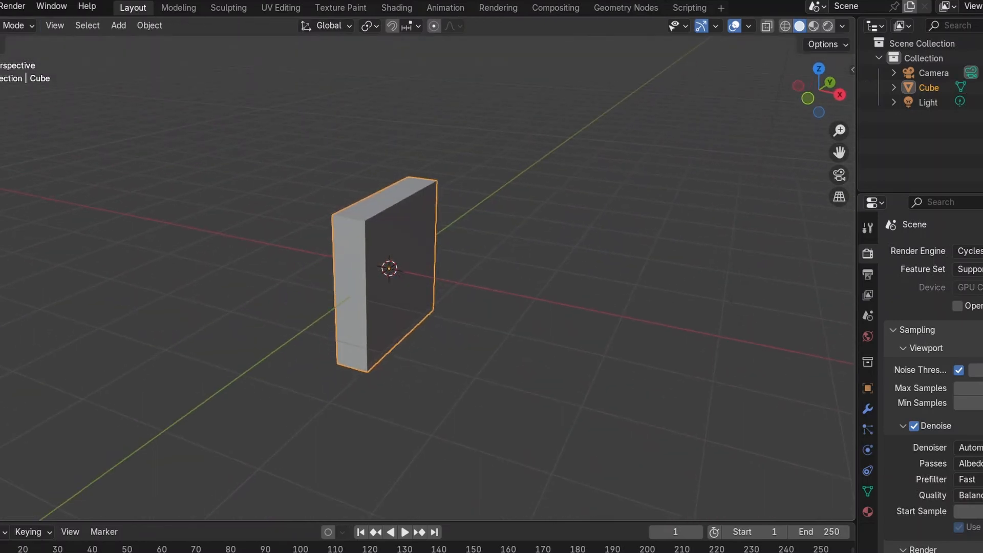
Add a second material to the cube, name it Material.ONside and make its base color bright green.
{"action": "left_click", "coordinate": [867, 408]}
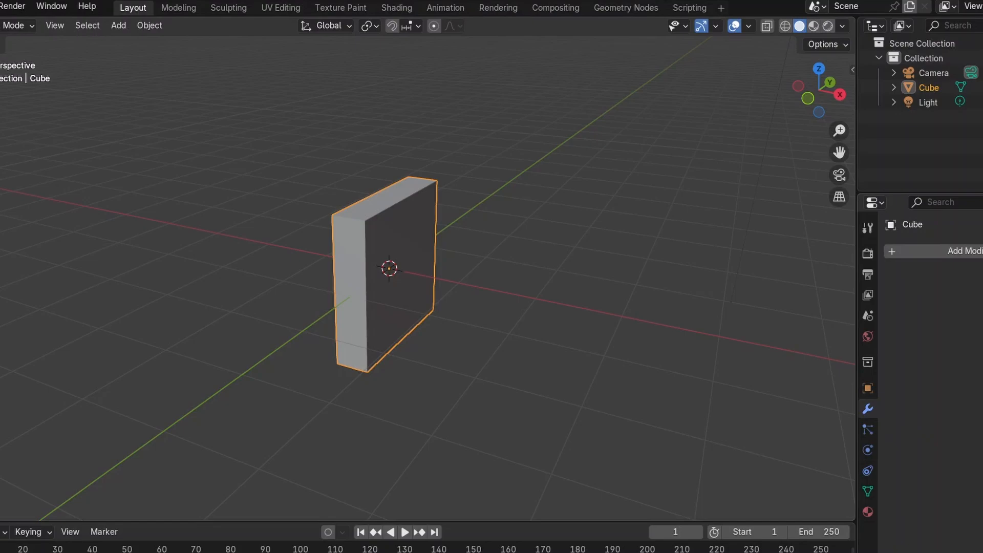
{"action": "left_click", "coordinate": [867, 512]}
{"action": "double_click", "coordinate": [922, 269]}
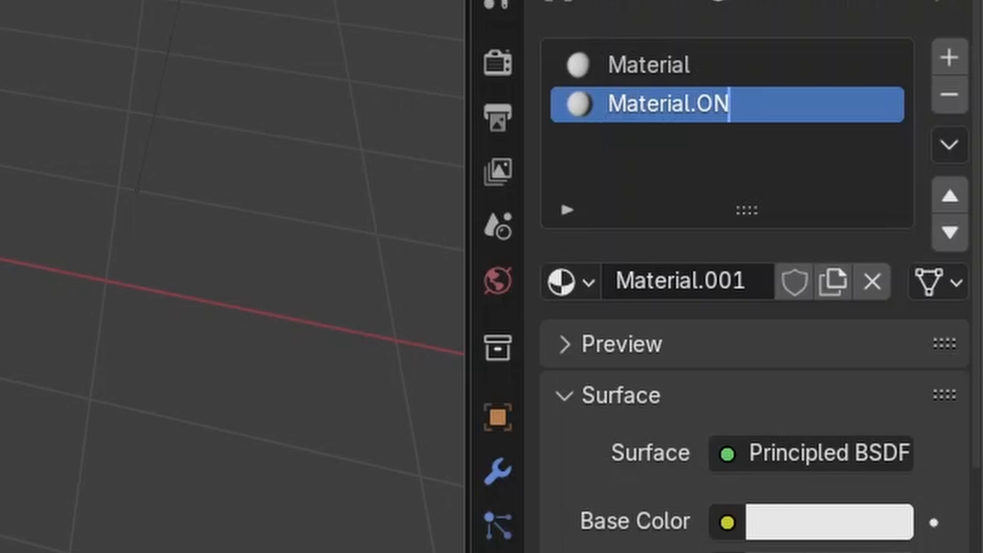
{"action": "left_click", "coordinate": [829, 521]}
{"action": "left_click_drag", "start_coordinate": [700, 41], "coordinate": [612, 9]}
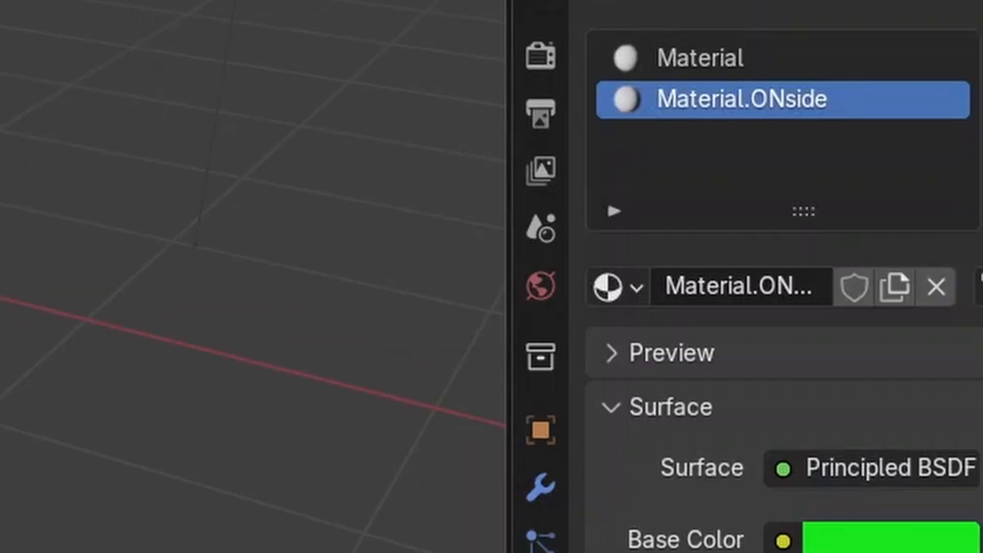
Assign Material.ONside to the slab's large face on the positive X side and display the viewport in Material Preview shading.
{"action": "key", "text": "Tab"}
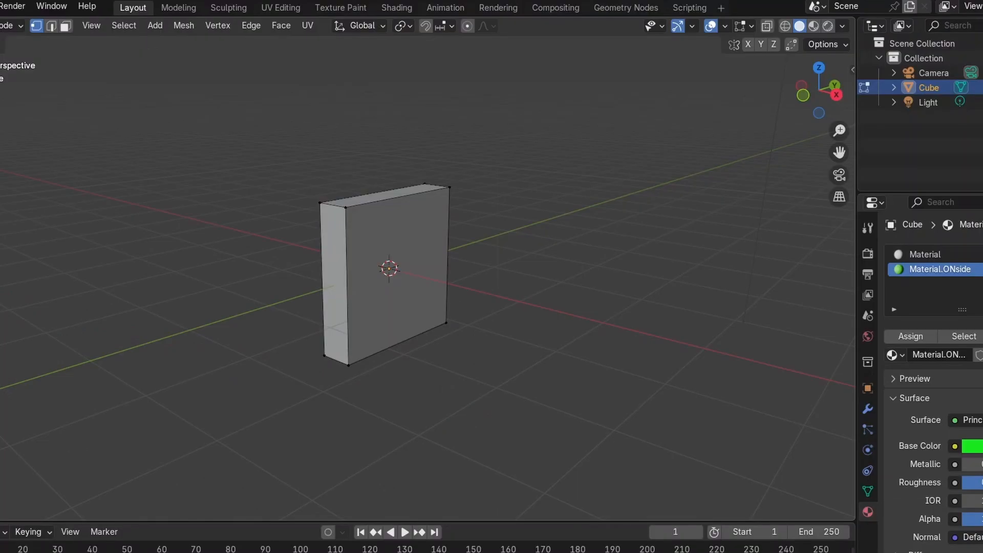
{"action": "left_click", "coordinate": [399, 274]}
{"action": "left_click", "coordinate": [940, 269]}
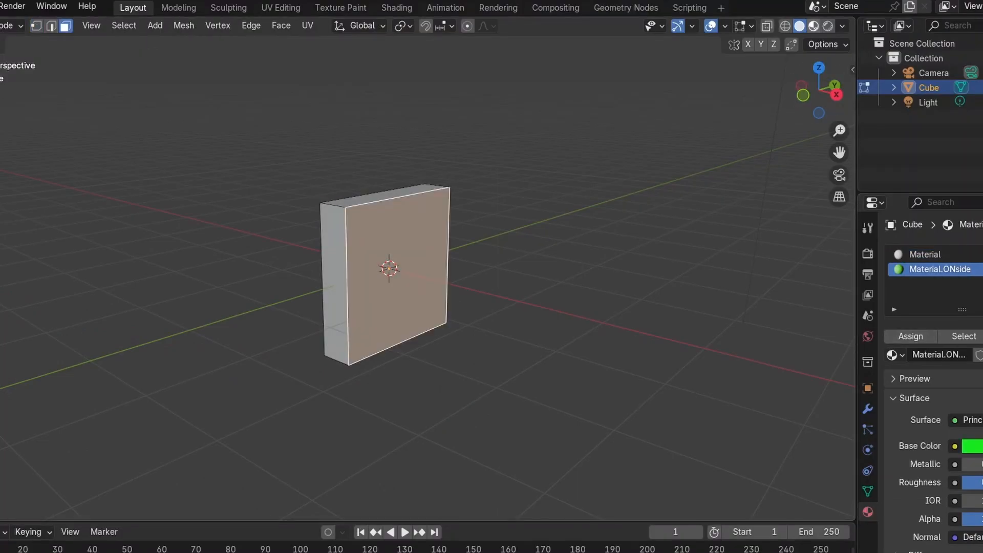
{"action": "left_click", "coordinate": [813, 26]}
{"action": "key", "text": "Tab"}
Move the slab away from the world origin along the Y axis.
{"action": "middle_click_drag", "start_coordinate": [389, 307], "coordinate": [489, 309]}
{"action": "key", "text": "g"}
{"action": "key", "text": "y"}
{"action": "left_click", "coordinate": [829, 302]}
{"action": "scroll", "coordinate": [829, 302], "scroll_direction": "down", "scroll_amount": 4}
{"action": "scroll", "coordinate": [489, 308], "scroll_direction": "up", "scroll_amount": 3}
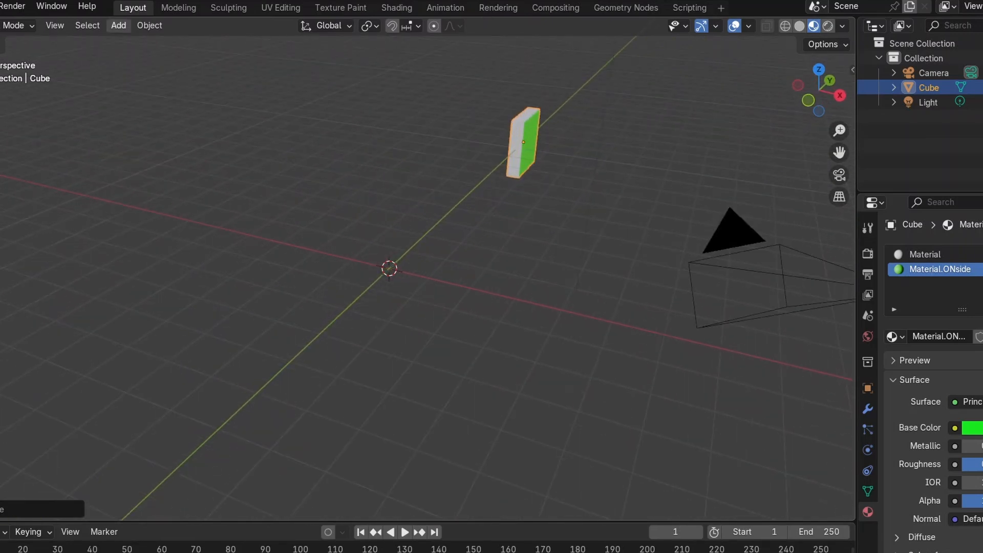
Add a plane mesh at the world origin.
{"action": "left_click", "coordinate": [118, 25]}
{"action": "left_click", "coordinate": [118, 26]}
{"action": "left_click", "coordinate": [118, 26]}
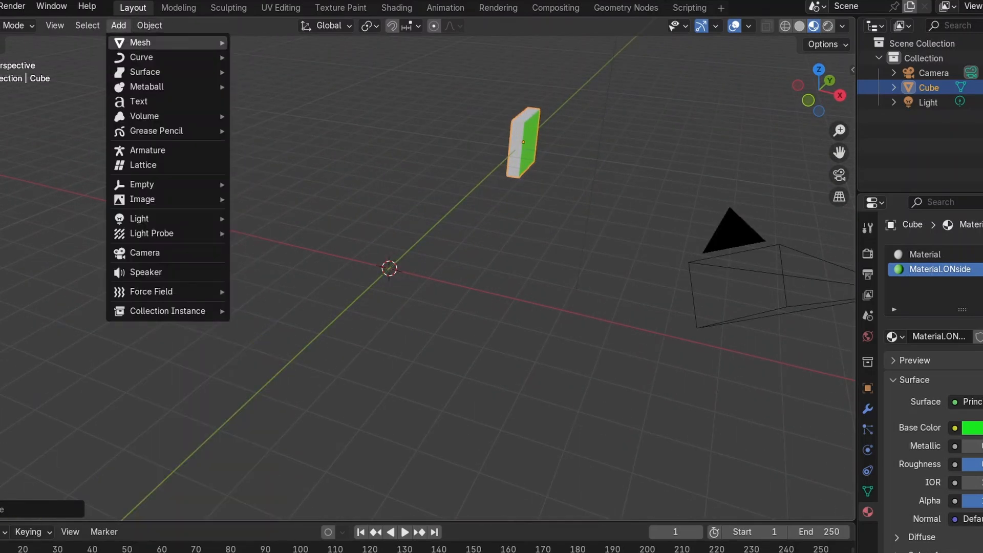
{"action": "mouse_move", "coordinate": [169, 42]}
{"action": "left_click", "coordinate": [271, 42]}
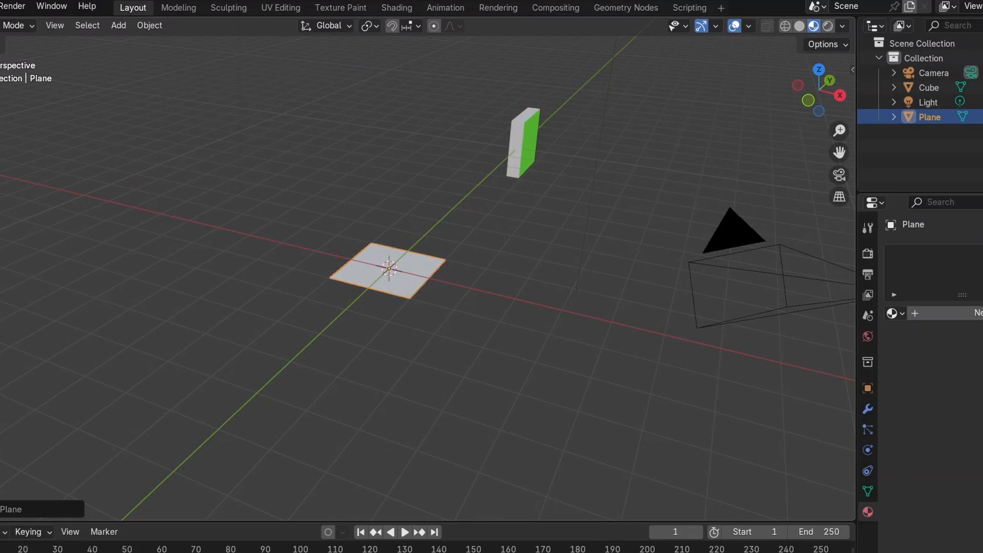
Split the viewport, make the lower area a Geometry Node Editor and create a new node tree for the plane.
{"action": "scroll", "coordinate": [389, 268], "scroll_direction": "up", "scroll_amount": 3}
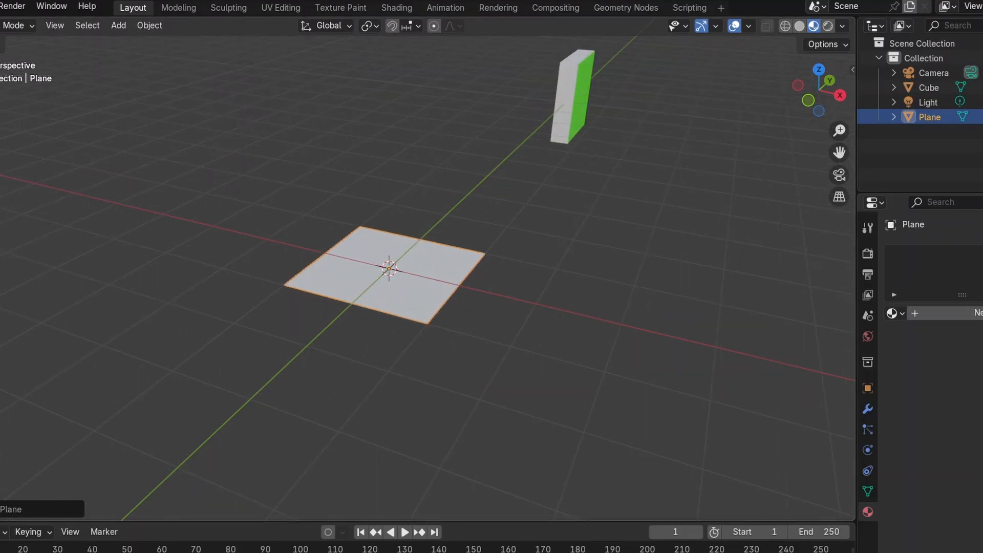
{"action": "left_click_drag", "start_coordinate": [3, 519], "coordinate": [18, 283]}
{"action": "left_click", "coordinate": [17, 292]}
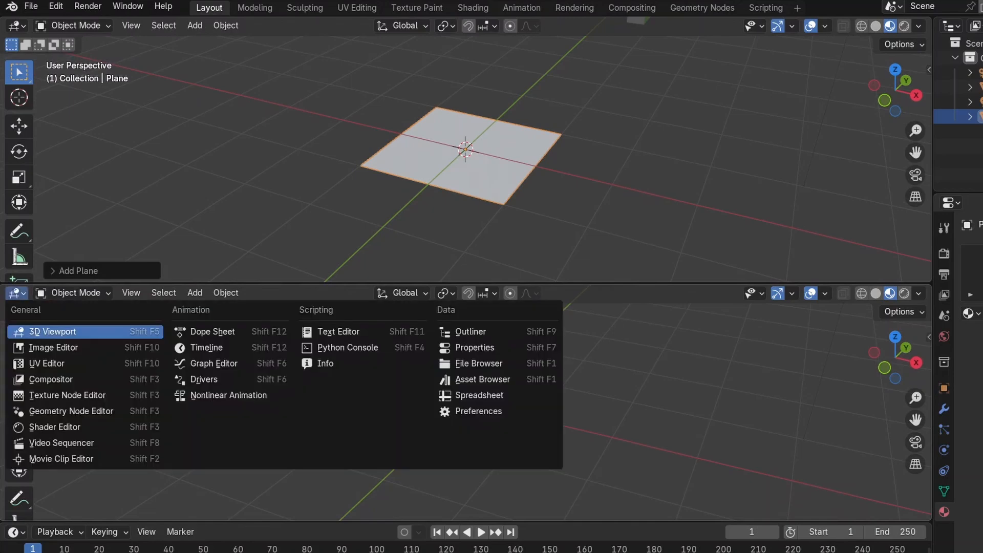
{"action": "left_click", "coordinate": [71, 410]}
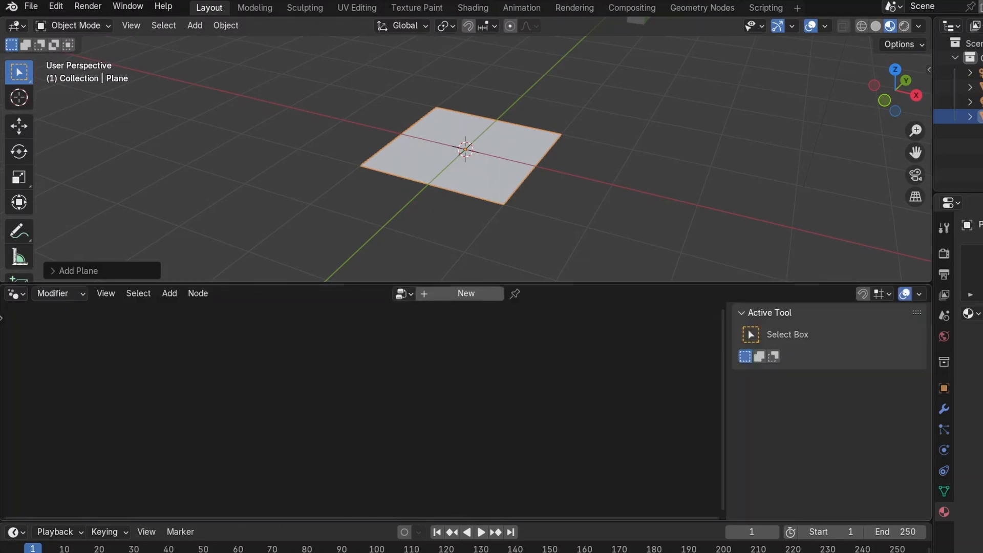
{"action": "left_click", "coordinate": [463, 293]}
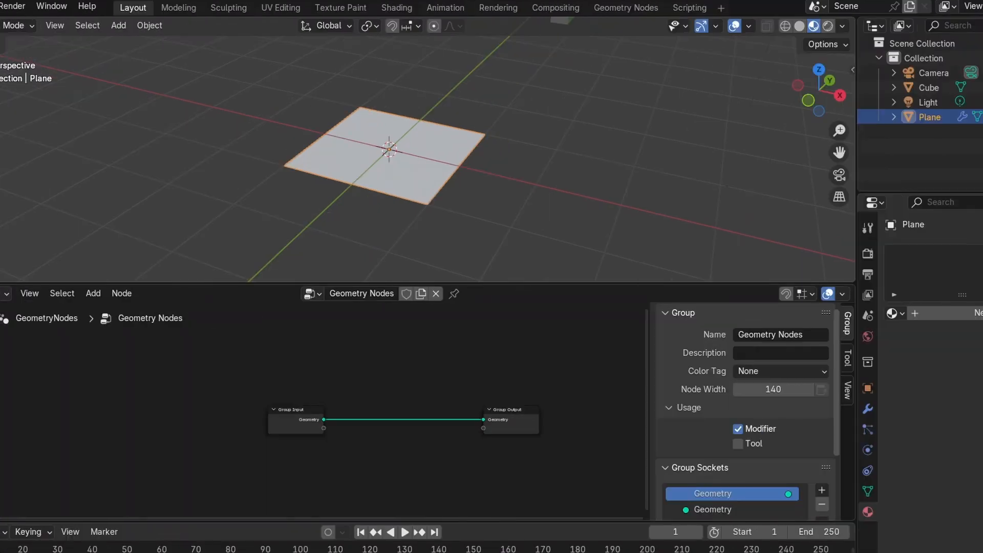
Delete the Group Input node, add a Grid node and connect its Mesh output to the Group Output geometry.
{"action": "key", "text": "Delete"}
{"action": "key", "text": "shift+a"}
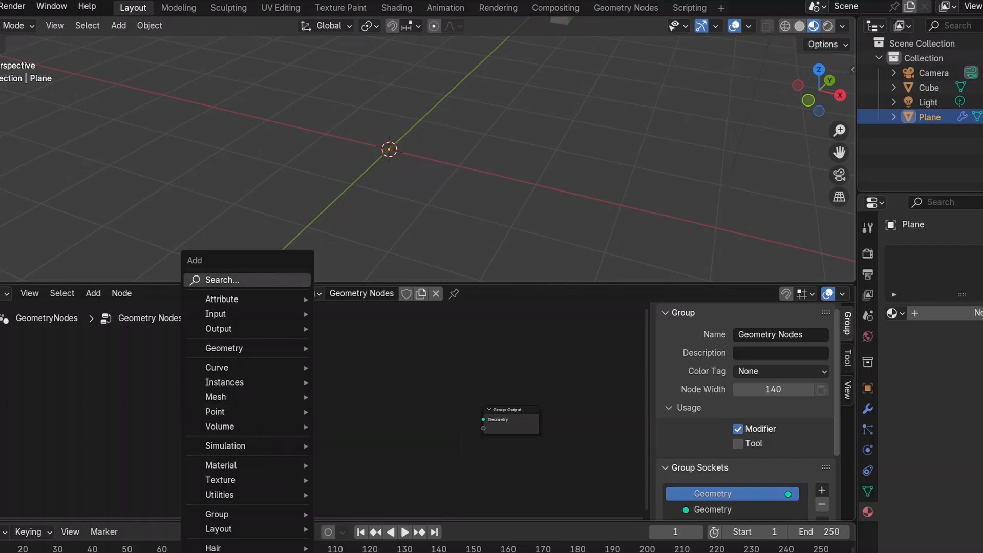
{"action": "type", "text": "gri"}
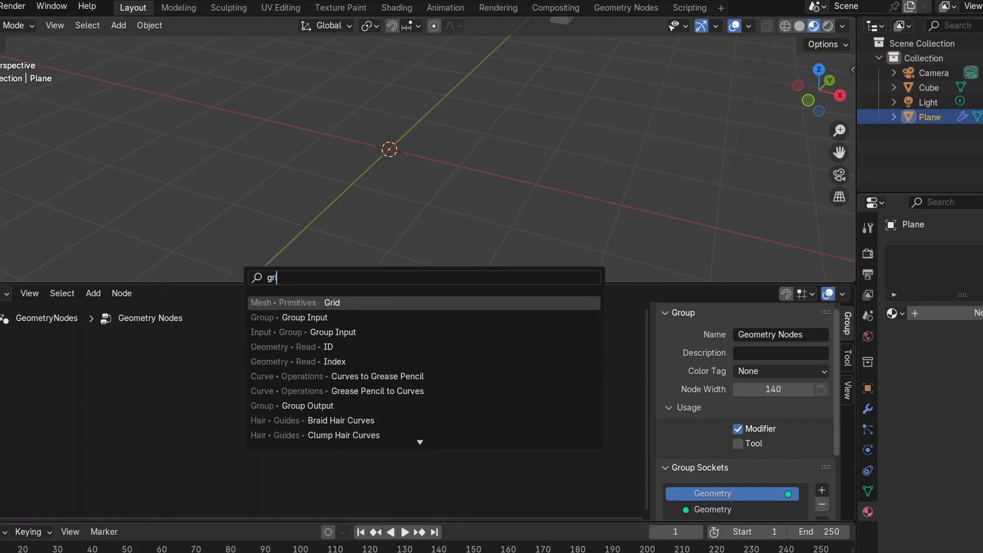
{"action": "key", "text": "Return"}
{"action": "left_click", "coordinate": [259, 407]}
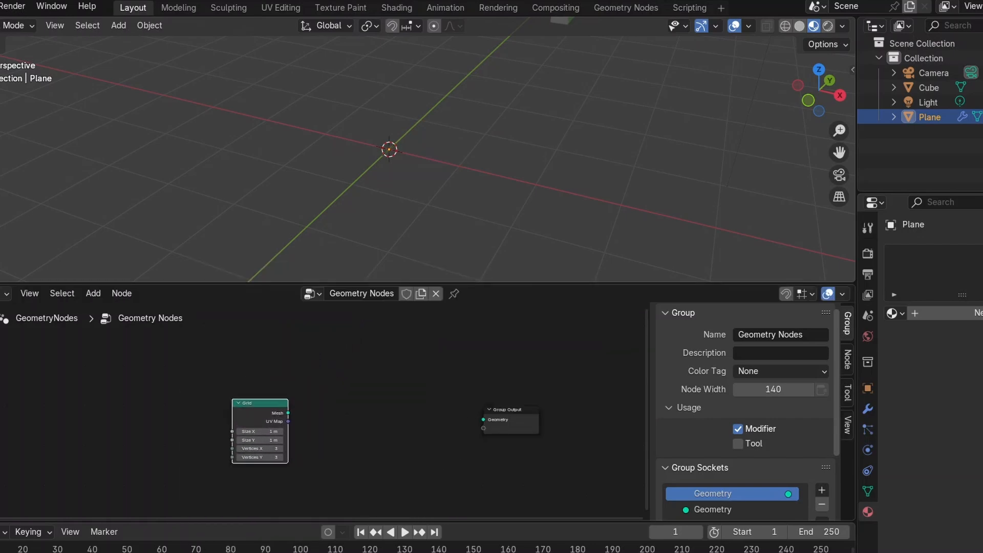
{"action": "scroll", "coordinate": [389, 154], "scroll_direction": "up", "scroll_amount": 3}
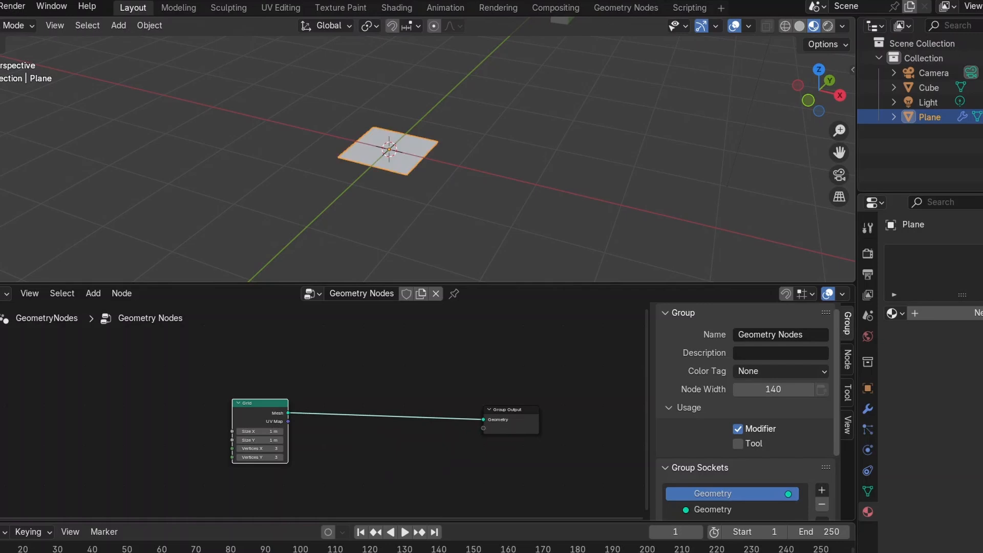
{"action": "key", "text": "Tab"}
{"action": "middle_click_drag", "start_coordinate": [389, 153], "coordinate": [381, 179]}
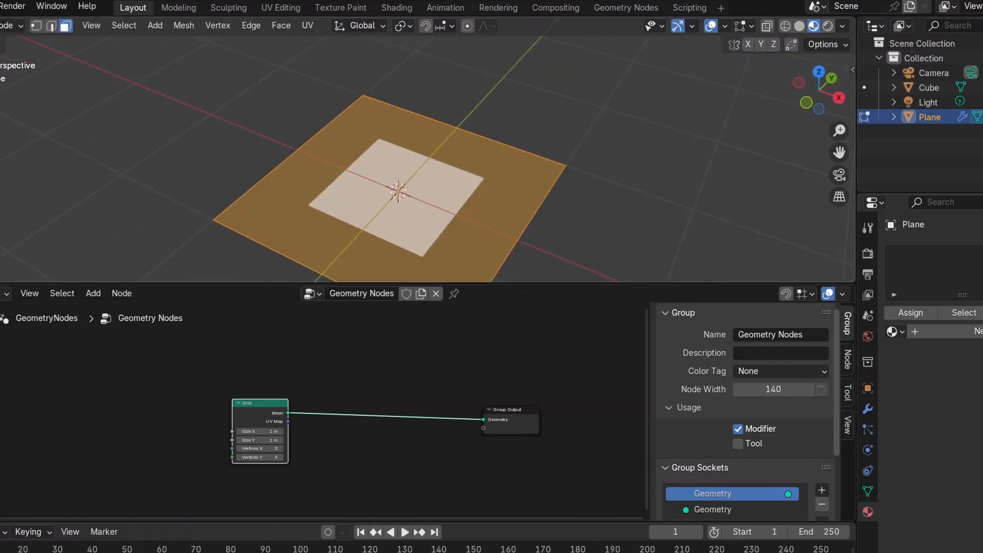
{"action": "scroll", "coordinate": [286, 412], "scroll_direction": "up", "scroll_amount": 2}
{"action": "left_click_drag", "start_coordinate": [251, 440], "coordinate": [267, 479]}
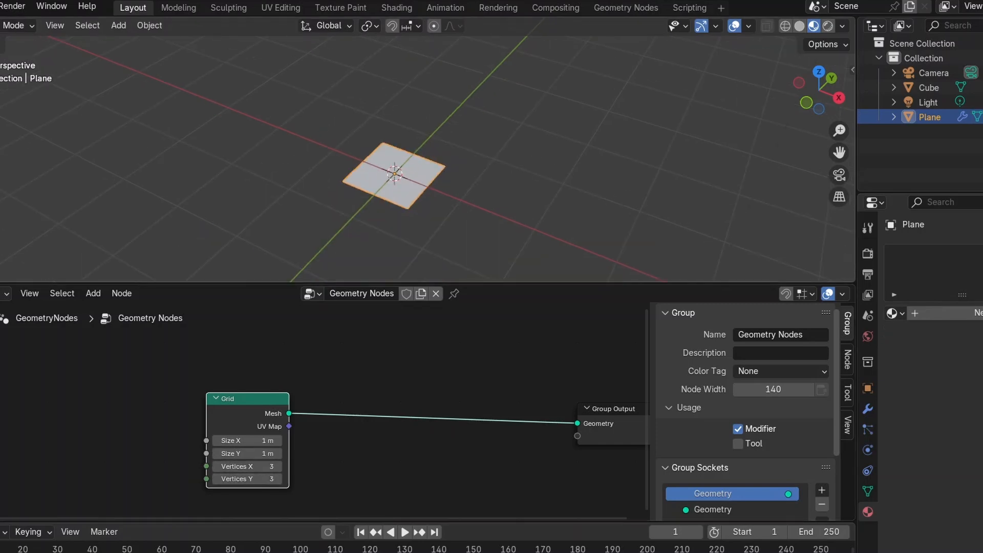
{"action": "key", "text": "Home"}
Insert a Transform Geometry node between Grid and Group Output and set its Y rotation to 90°.
{"action": "key", "text": "shift+a"}
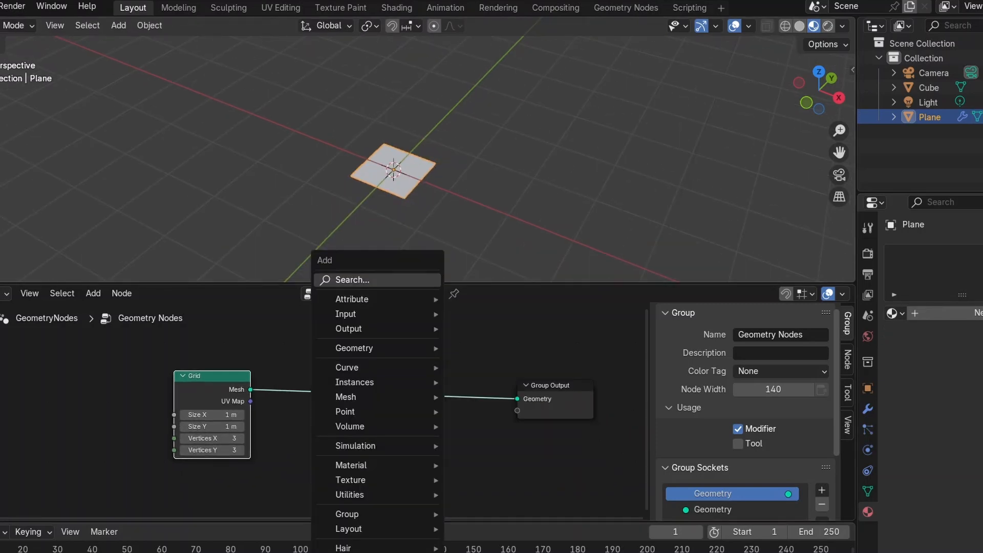
{"action": "type", "text": "tra"}
{"action": "key", "text": "Return"}
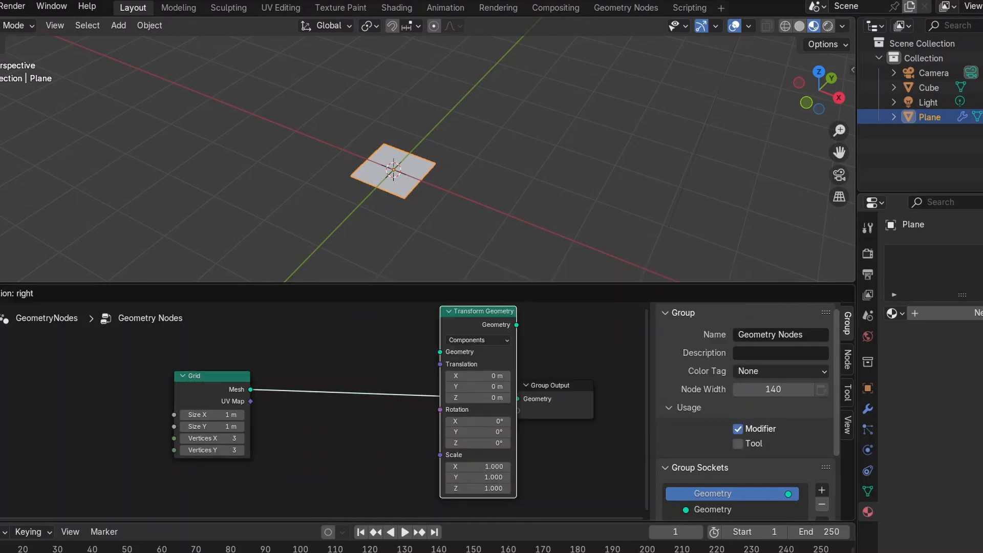
{"action": "left_click", "coordinate": [361, 390]}
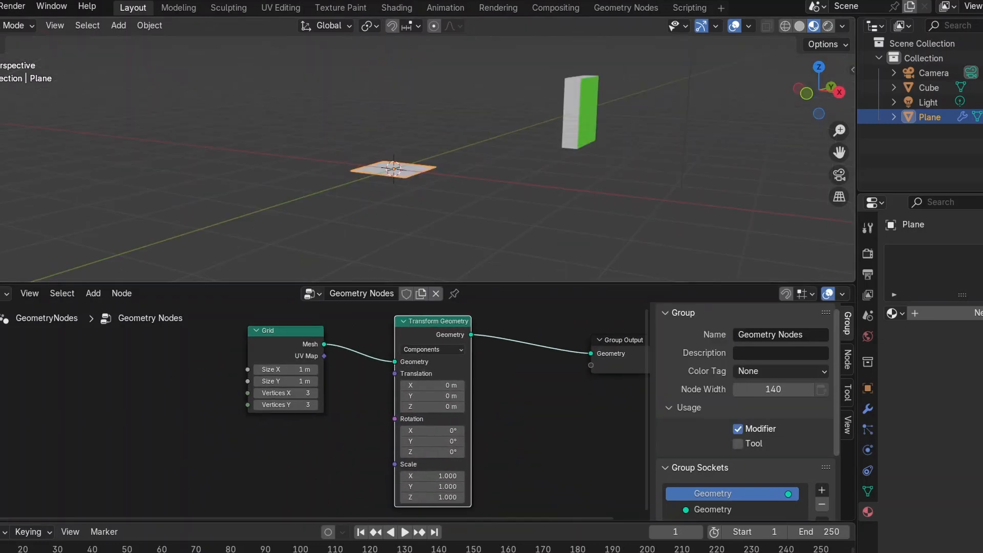
{"action": "left_click_drag", "start_coordinate": [432, 441], "coordinate": [464, 441]}
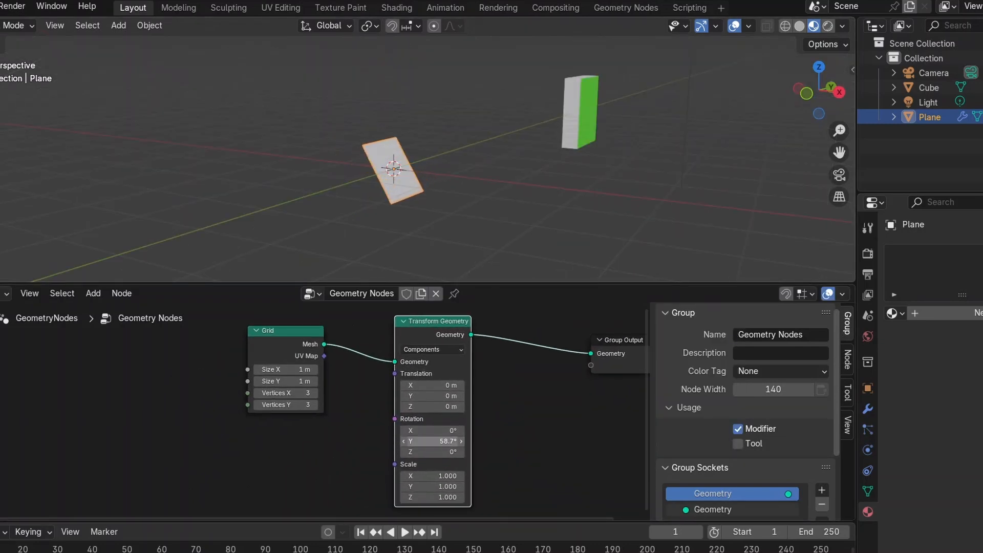
{"action": "key", "text": "Return"}
Move the Group Output node farther along and insert a Mesh to Points node between Transform Geometry and Group Output.
{"action": "scroll", "coordinate": [287, 408], "scroll_direction": "down", "scroll_amount": 6}
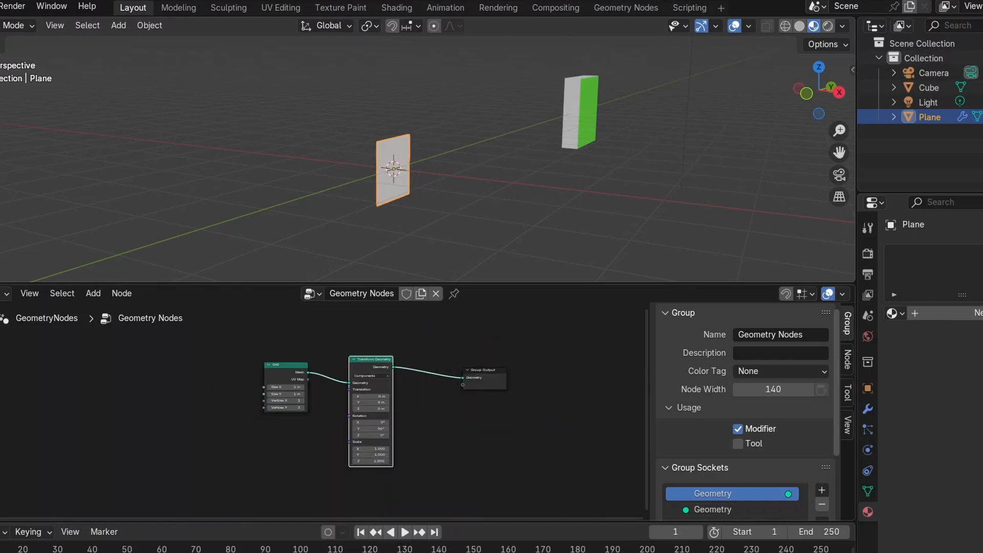
{"action": "middle_click_drag", "start_coordinate": [286, 408], "coordinate": [226, 409]}
{"action": "left_click_drag", "start_coordinate": [424, 370], "coordinate": [504, 376]}
{"action": "key", "text": "shift+a"}
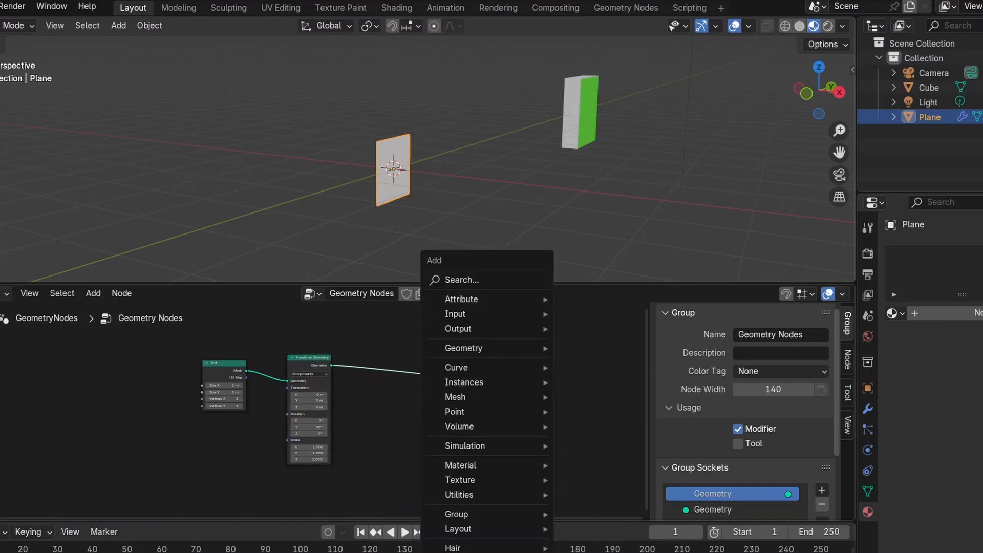
{"action": "left_click", "coordinate": [450, 280]}
{"action": "type", "text": "ws"}
{"action": "key", "text": "BackSpace"}
{"action": "key", "text": "BackSpace"}
{"action": "type", "text": "es"}
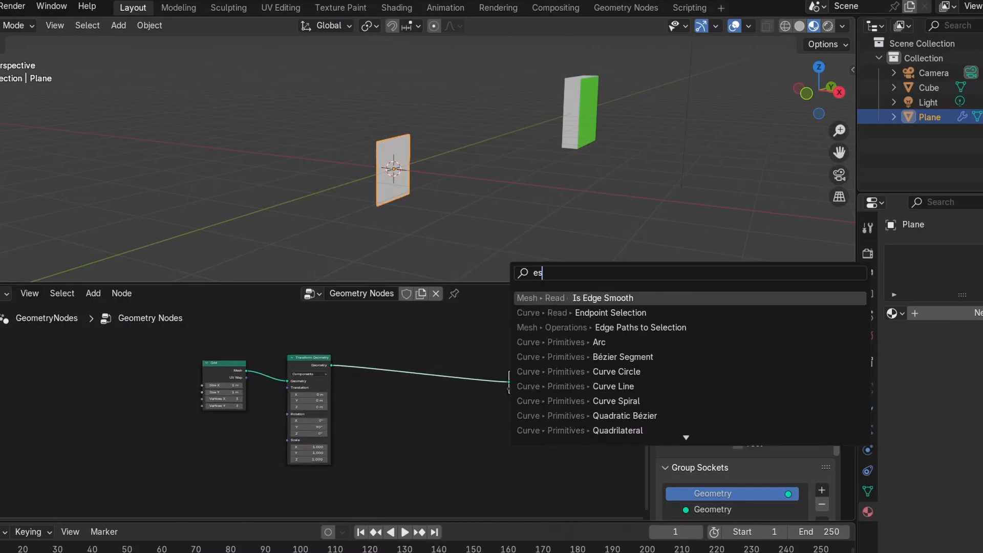
{"action": "type", "text": "h t"}
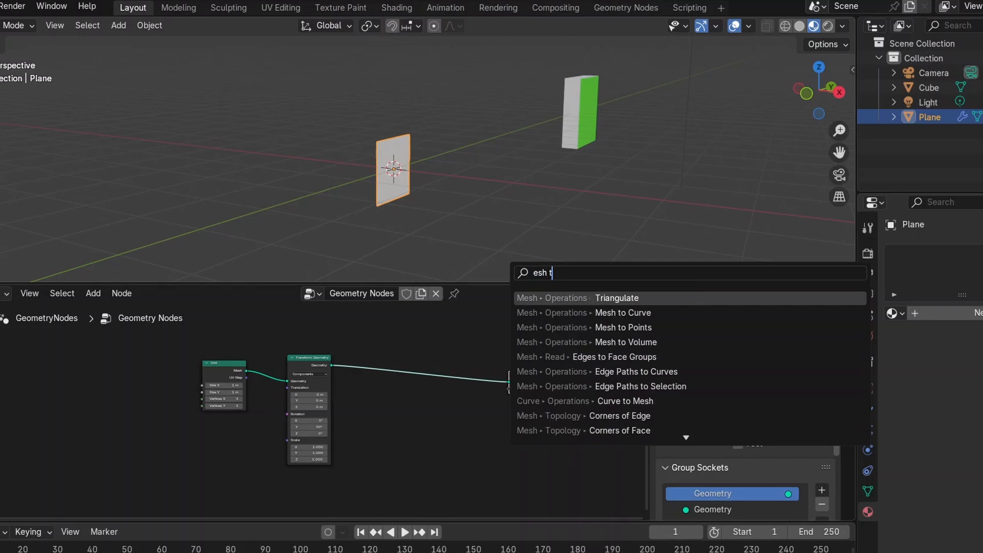
{"action": "key", "text": "Down"}
{"action": "key", "text": "Down"}
{"action": "key", "text": "Return"}
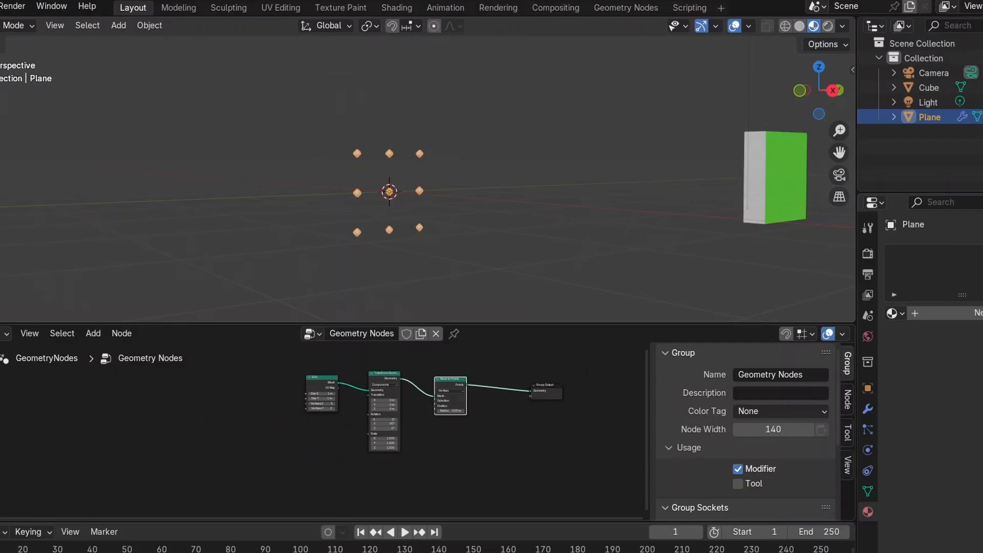
Add an Object Info node below Mesh to Points and pick the Cube slab as its object.
{"action": "key", "text": "shift+a"}
{"action": "left_click", "coordinate": [450, 279]}
{"action": "type", "text": "object"}
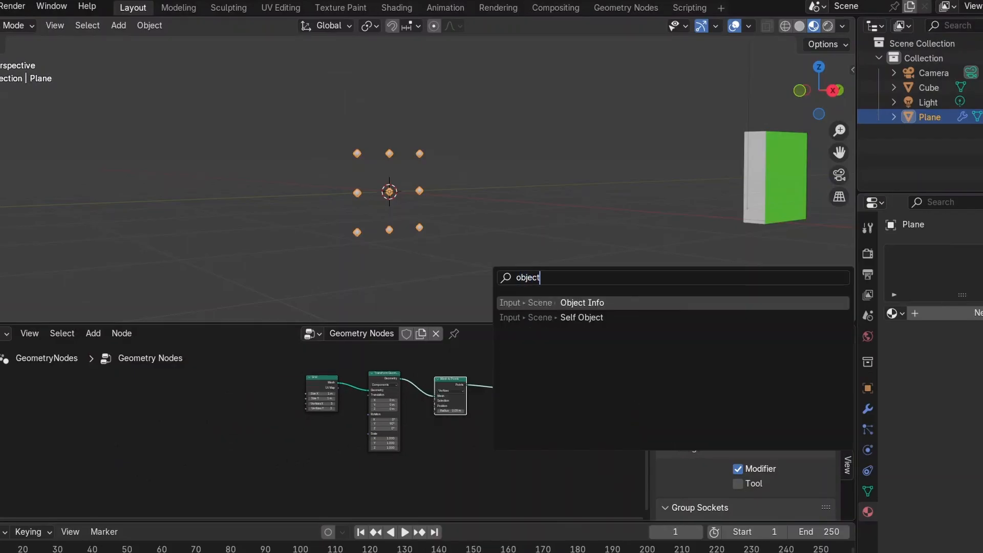
{"action": "key", "text": "Return"}
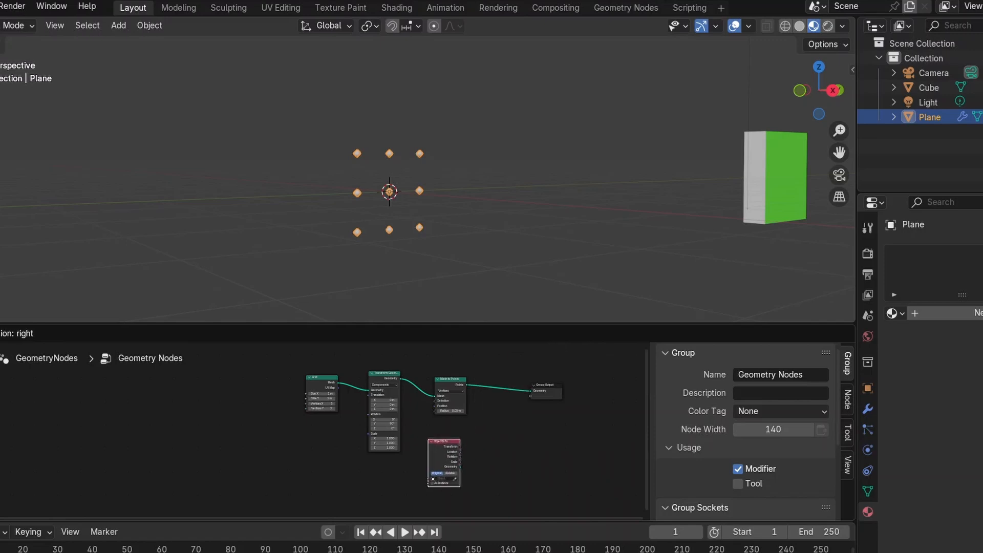
{"action": "scroll", "coordinate": [491, 494], "scroll_direction": "up", "scroll_amount": 5}
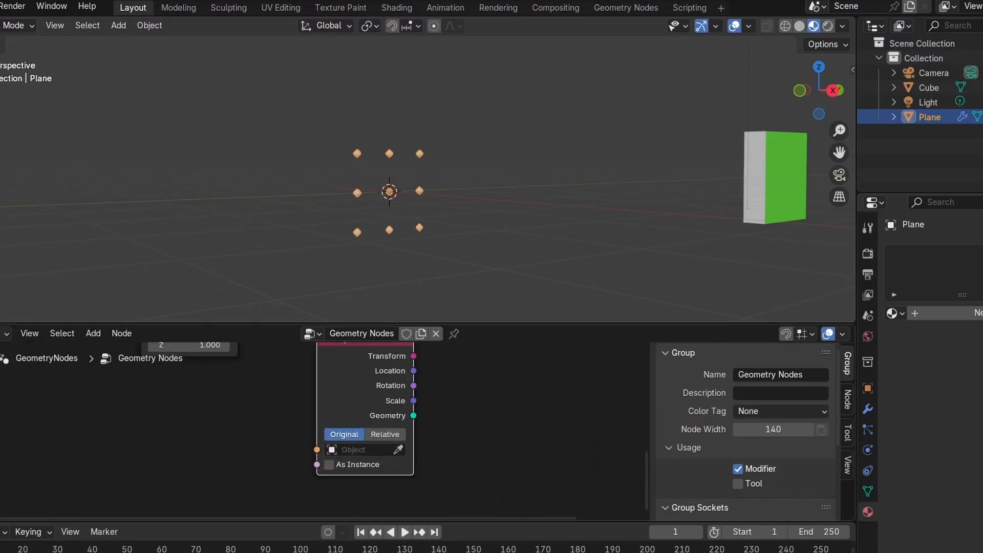
{"action": "left_click_drag", "start_coordinate": [492, 323], "coordinate": [491, 306]}
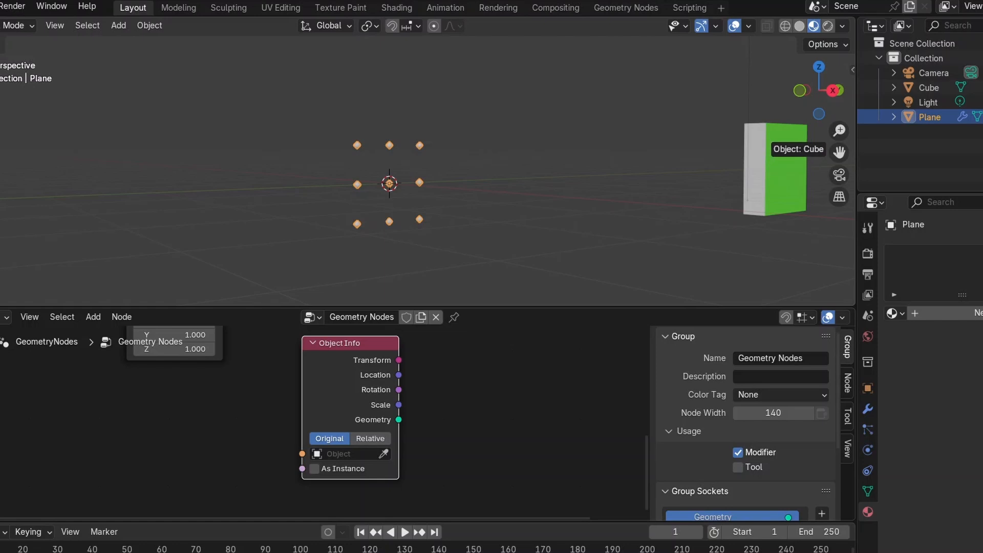
{"action": "left_click", "coordinate": [768, 154]}
{"action": "scroll", "coordinate": [358, 409], "scroll_direction": "down", "scroll_amount": 5}
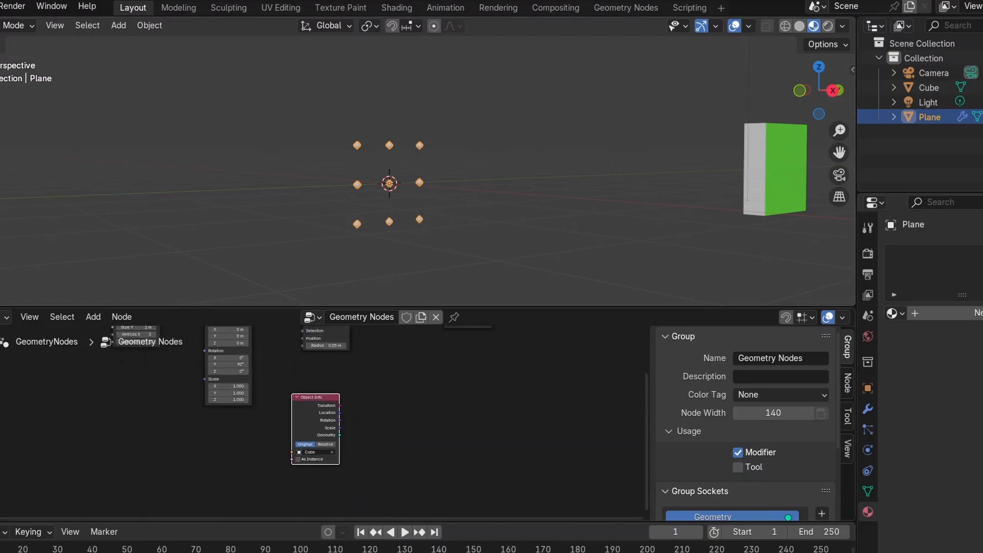
Insert an Instance on Points node between Mesh to Points and Group Output, with the Group Output node moved farther along.
{"action": "key", "text": "shift+a"}
{"action": "left_click", "coordinate": [361, 279]}
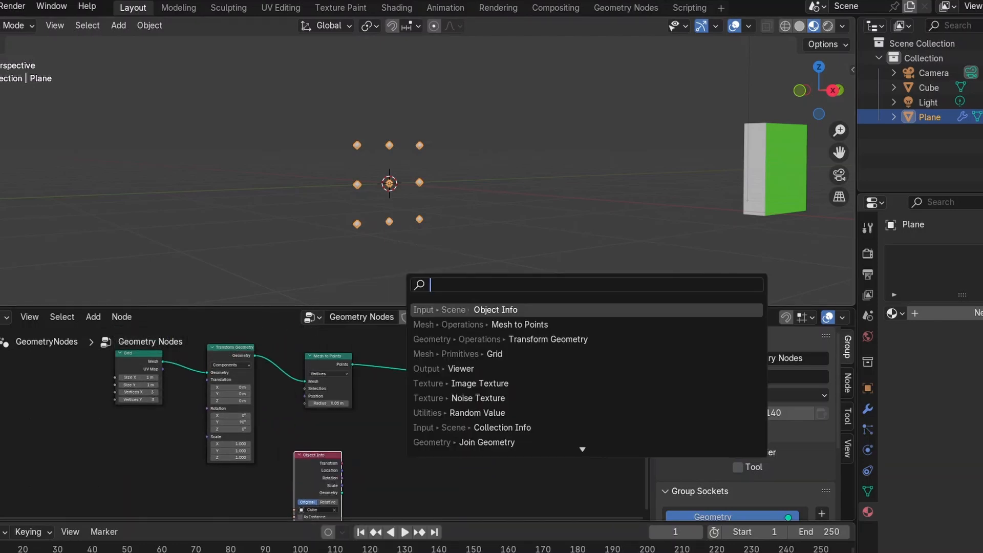
{"action": "type", "text": "instan"}
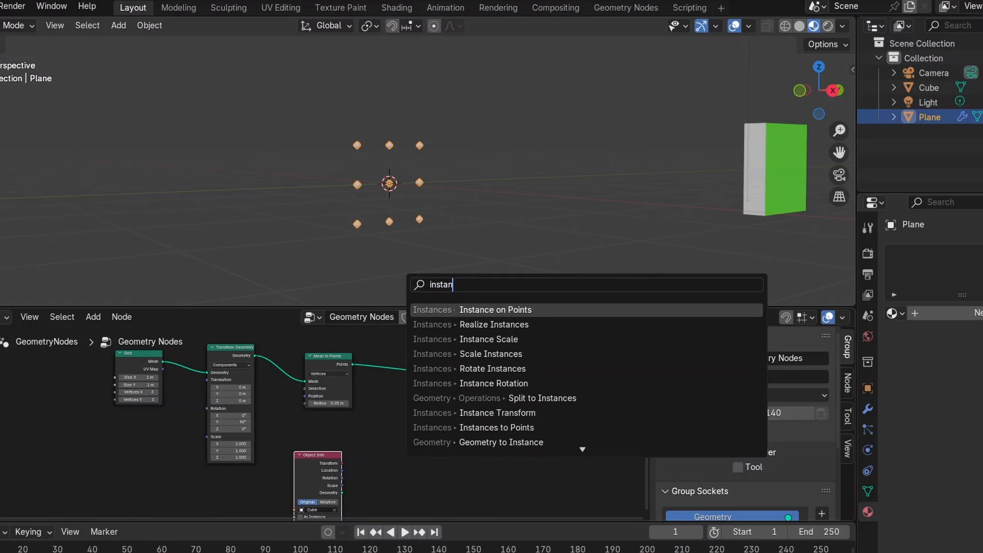
{"action": "key", "text": "Return"}
{"action": "left_click", "coordinate": [400, 373]}
{"action": "left_click_drag", "start_coordinate": [469, 366], "coordinate": [505, 367]}
{"action": "left_click_drag", "start_coordinate": [410, 366], "coordinate": [426, 364]}
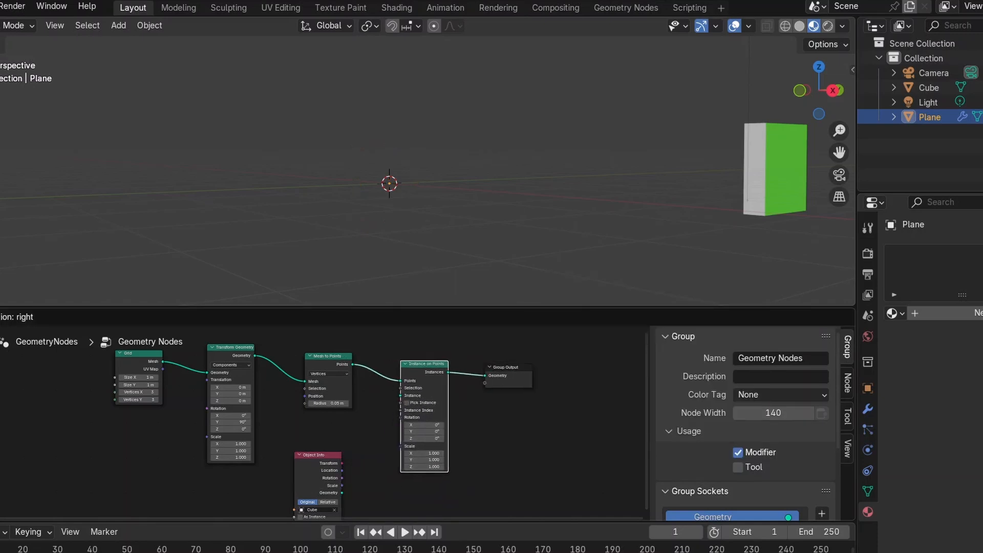
Connect the Object Info Geometry output to the Instance input of Instance on Points.
{"action": "middle_click_drag", "start_coordinate": [358, 409], "coordinate": [418, 388]}
{"action": "left_click", "coordinate": [373, 461]}
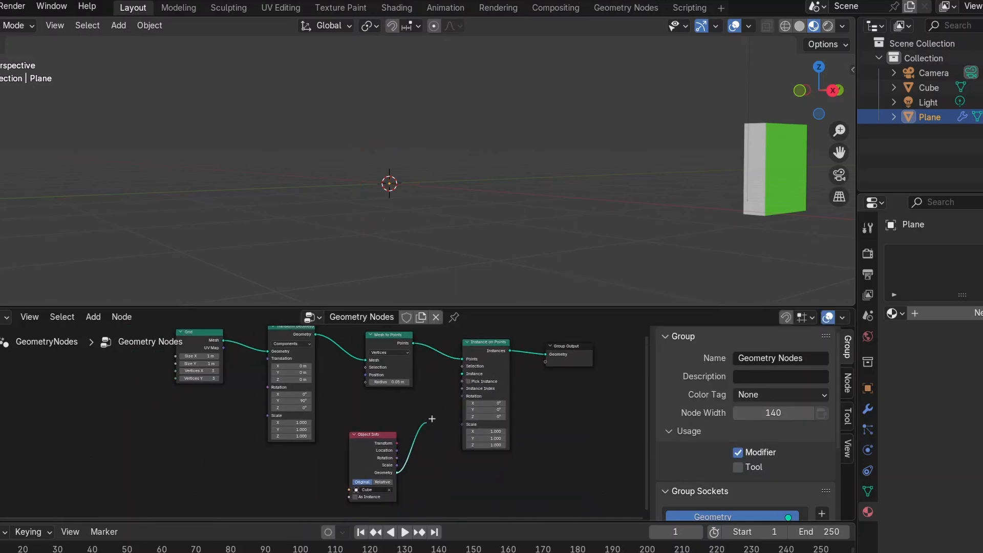
{"action": "left_click_drag", "start_coordinate": [460, 375], "coordinate": [462, 374]}
{"action": "middle_click_drag", "start_coordinate": [389, 205], "coordinate": [337, 179]}
{"action": "scroll", "coordinate": [389, 182], "scroll_direction": "down", "scroll_amount": 4}
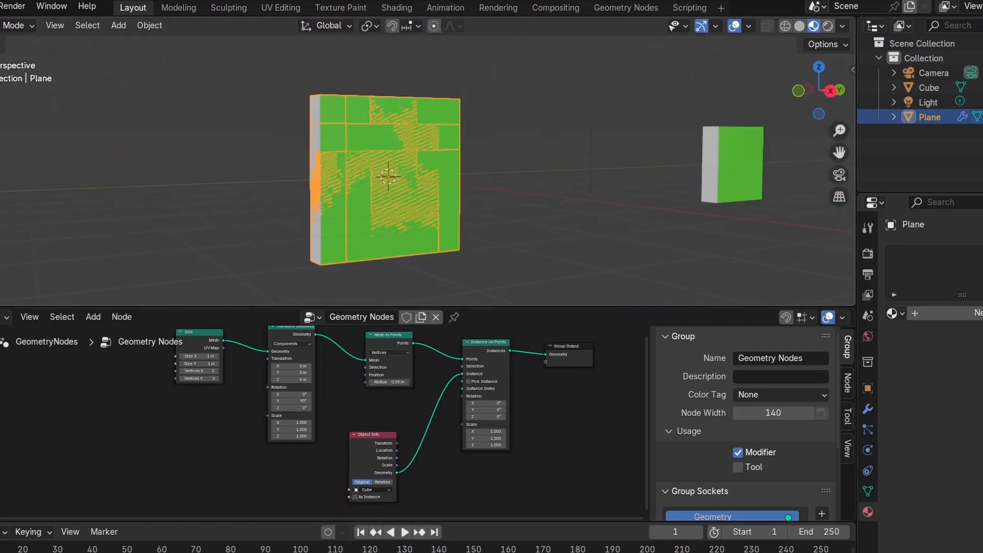
Move Group Output farther along and insert a Rotate Instances node between Instance on Points and Group Output.
{"action": "scroll", "coordinate": [492, 374], "scroll_direction": "down", "scroll_amount": 3}
{"action": "middle_click_drag", "start_coordinate": [499, 371], "coordinate": [419, 388]}
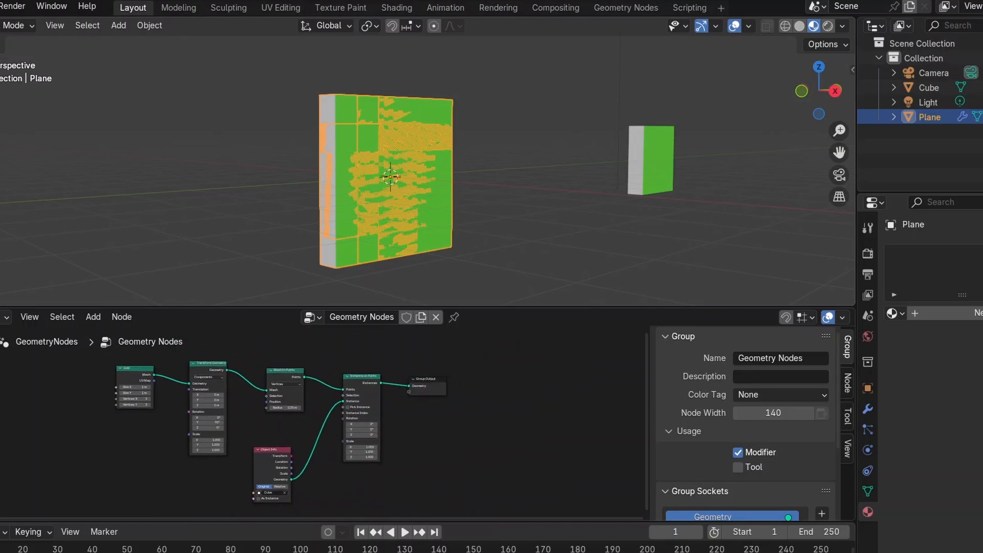
{"action": "left_click_drag", "start_coordinate": [420, 388], "coordinate": [550, 383]}
{"action": "key", "text": "shift+a"}
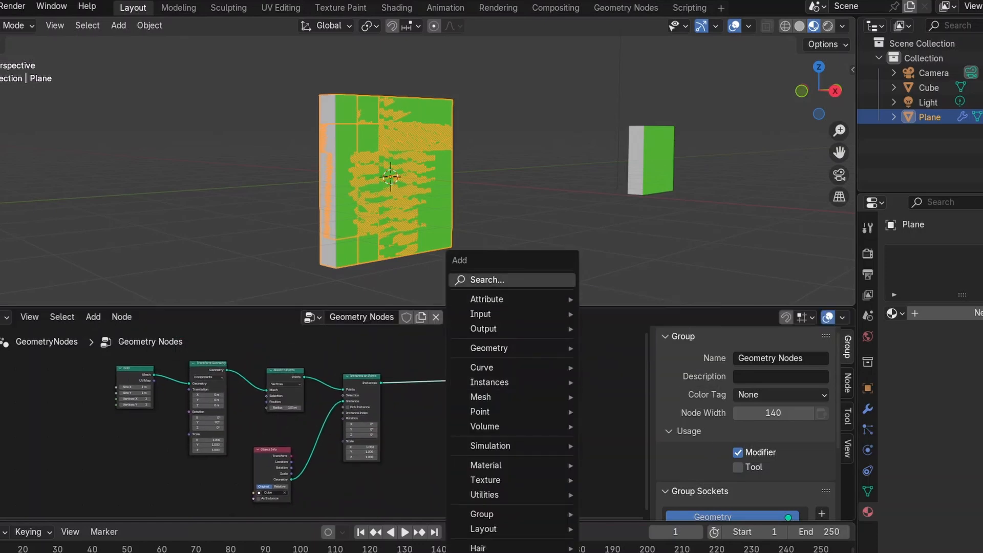
{"action": "left_click", "coordinate": [487, 279]}
{"action": "type", "text": "rotate"}
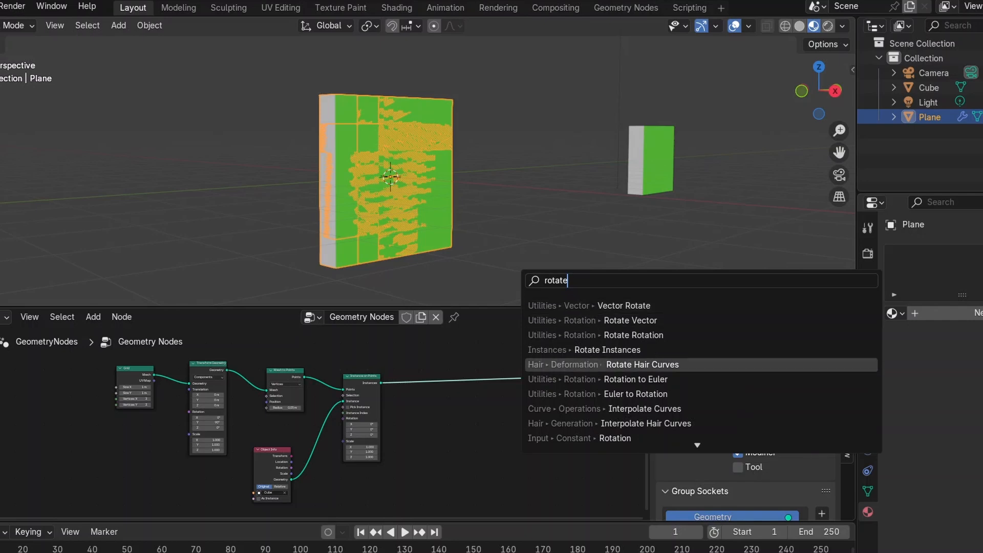
{"action": "left_click", "coordinate": [563, 350]}
{"action": "left_click", "coordinate": [472, 371]}
{"action": "left_click_drag", "start_coordinate": [476, 370], "coordinate": [479, 381]}
{"action": "left_click_drag", "start_coordinate": [557, 370], "coordinate": [561, 368]}
Try out the X rotation of Rotate Instances and reset it to 0°.
{"action": "scroll", "coordinate": [286, 423], "scroll_direction": "up", "scroll_amount": 3}
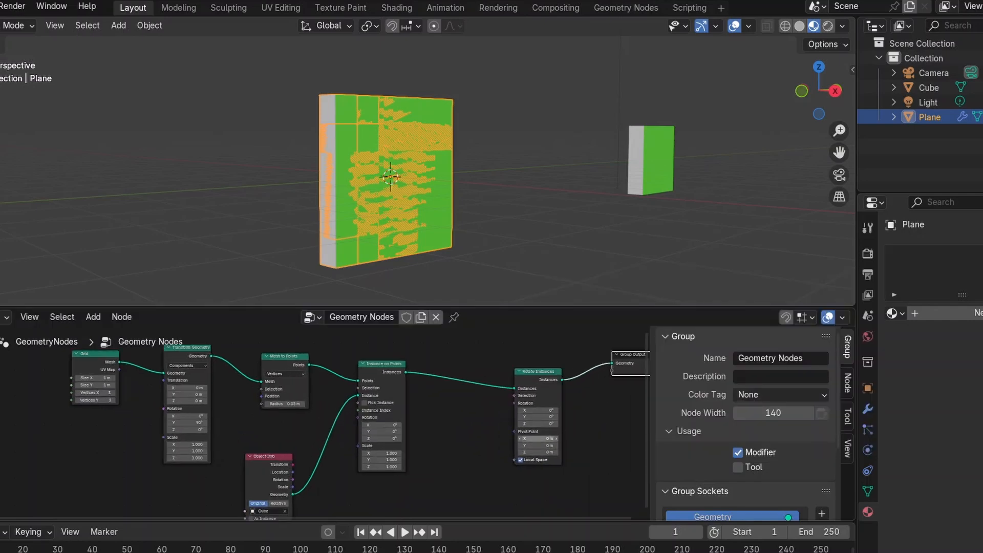
{"action": "left_click_drag", "start_coordinate": [538, 411], "coordinate": [552, 410]}
{"action": "double_click", "coordinate": [537, 410]}
{"action": "type", "text": "0"}
{"action": "key", "text": "Return"}
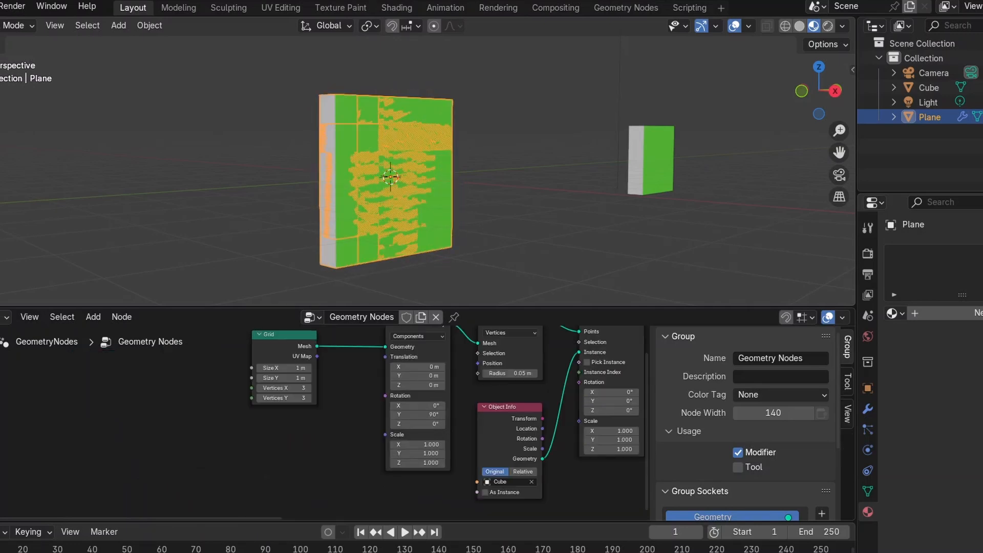
Move the Grid node clear of its neighbour and set the Instance on Points scale to 0.1 on X, Y and Z.
{"action": "middle_click_drag", "start_coordinate": [435, 394], "coordinate": [330, 435]}
{"action": "left_click_drag", "start_coordinate": [182, 378], "coordinate": [214, 379]}
{"action": "middle_click_drag", "start_coordinate": [506, 471], "coordinate": [460, 455]}
{"action": "type", "text": "0.1"}
{"action": "key", "text": "Return"}
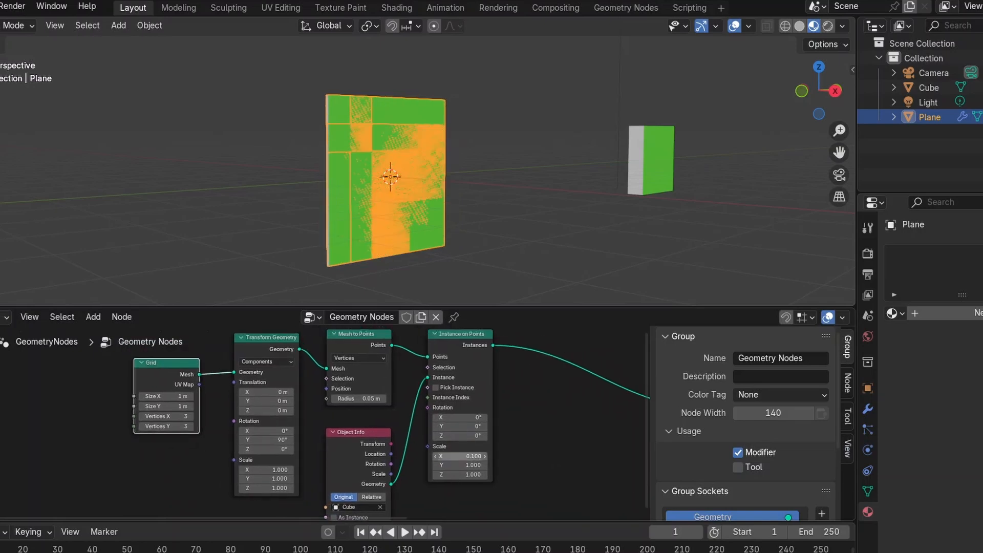
{"action": "key", "text": "ctrl+v"}
{"action": "key", "text": "ctrl+v"}
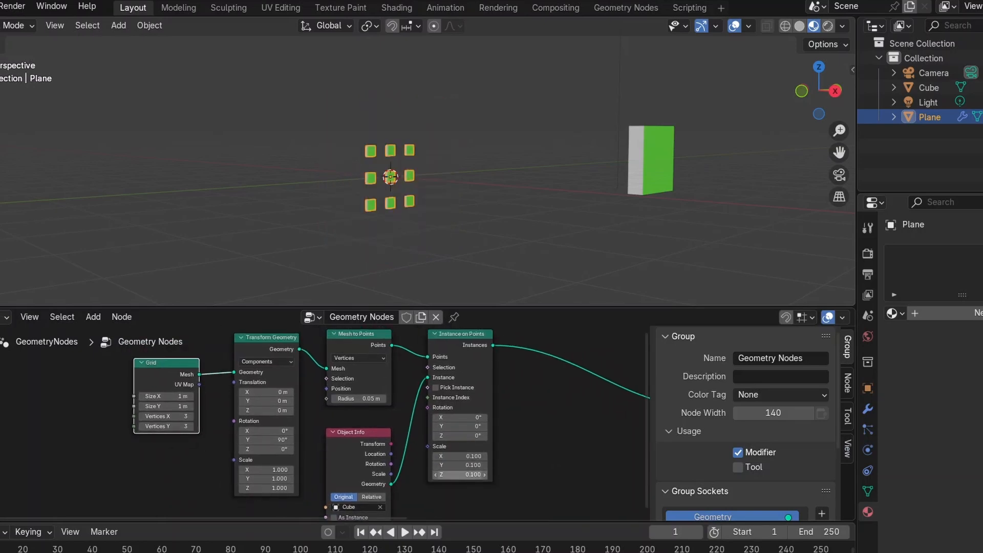
Try out different Size X and Size Y values on the Grid node and reset them to 1 m.
{"action": "scroll", "coordinate": [440, 174], "scroll_direction": "up", "scroll_amount": 4}
{"action": "middle_click_drag", "start_coordinate": [440, 174], "coordinate": [464, 181]}
{"action": "scroll", "coordinate": [282, 422], "scroll_direction": "up", "scroll_amount": 2}
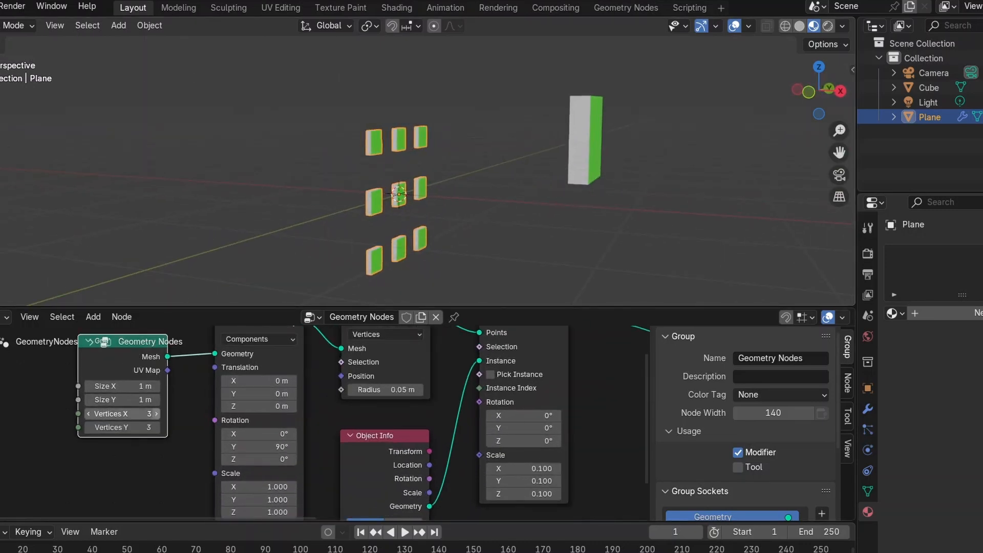
{"action": "middle_click_drag", "start_coordinate": [120, 388], "coordinate": [285, 426]}
{"action": "scroll", "coordinate": [285, 425], "scroll_direction": "up", "scroll_amount": 1}
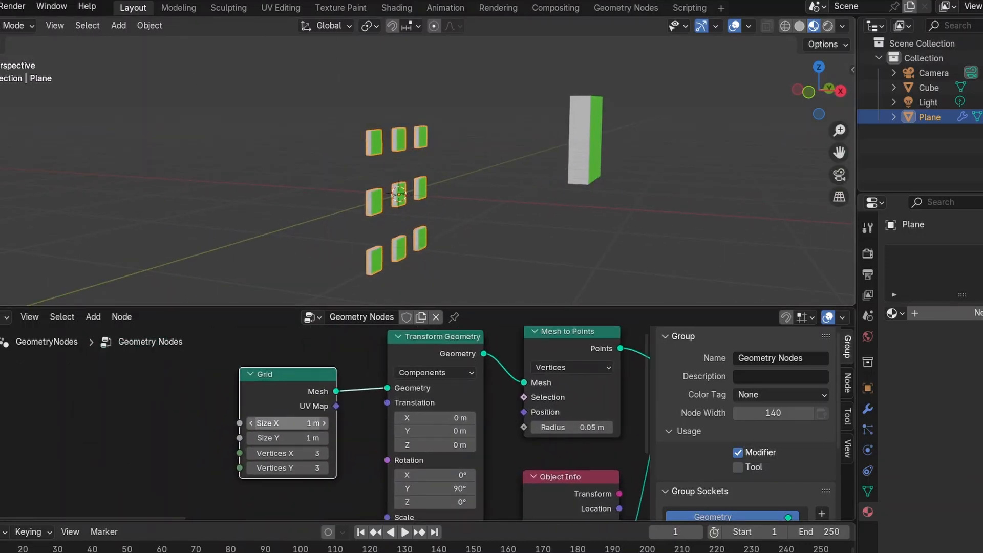
{"action": "mouse_move", "coordinate": [285, 424]}
{"action": "left_mouse_down"}
{"action": "mouse_move", "coordinate": [331, 425]}
{"action": "mouse_move", "coordinate": [285, 424]}
{"action": "left_mouse_up"}
{"action": "mouse_move", "coordinate": [284, 438]}
{"action": "left_mouse_down"}
{"action": "mouse_move", "coordinate": [316, 439]}
{"action": "mouse_move", "coordinate": [266, 438]}
{"action": "left_mouse_up"}
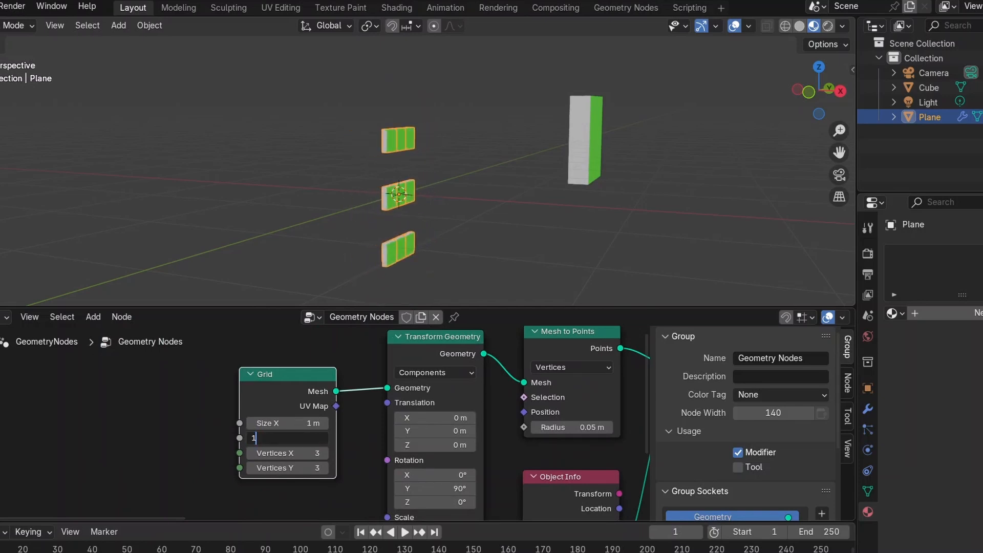
Set both Vertices X and Vertices Y of the Grid node to 8.
{"action": "left_click", "coordinate": [286, 453]}
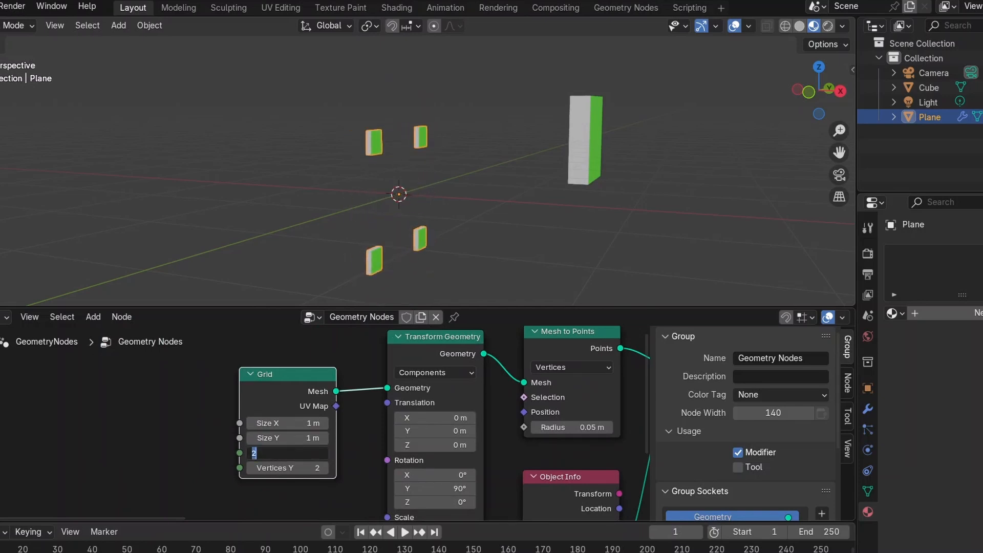
{"action": "type", "text": "8"}
{"action": "key", "text": "Return"}
{"action": "left_click", "coordinate": [287, 467]}
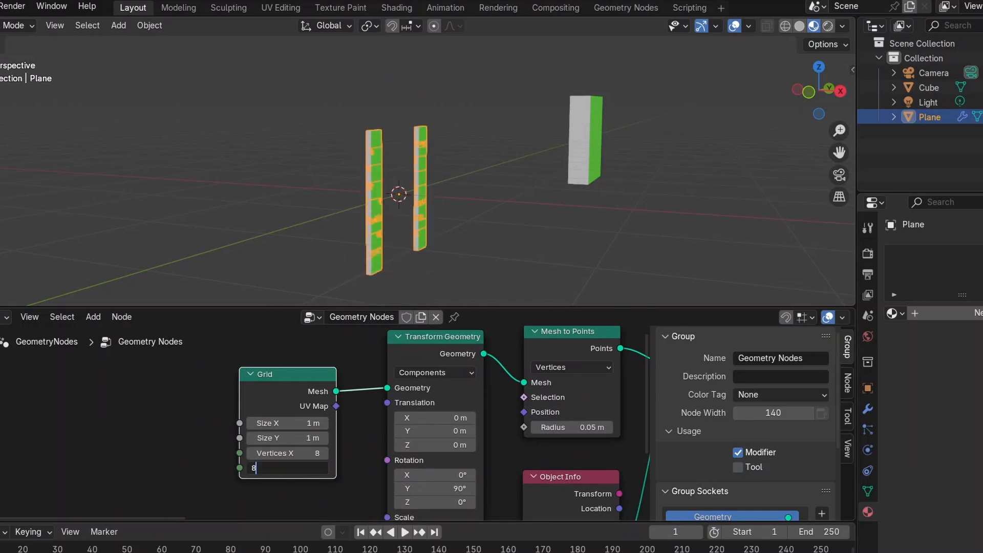
{"action": "type", "text": "8"}
{"action": "key", "text": "Return"}
Enlarge the Grid node's Size X to 1.51 m and copy that value to Size Y.
{"action": "left_click_drag", "start_coordinate": [287, 423], "coordinate": [328, 438]}
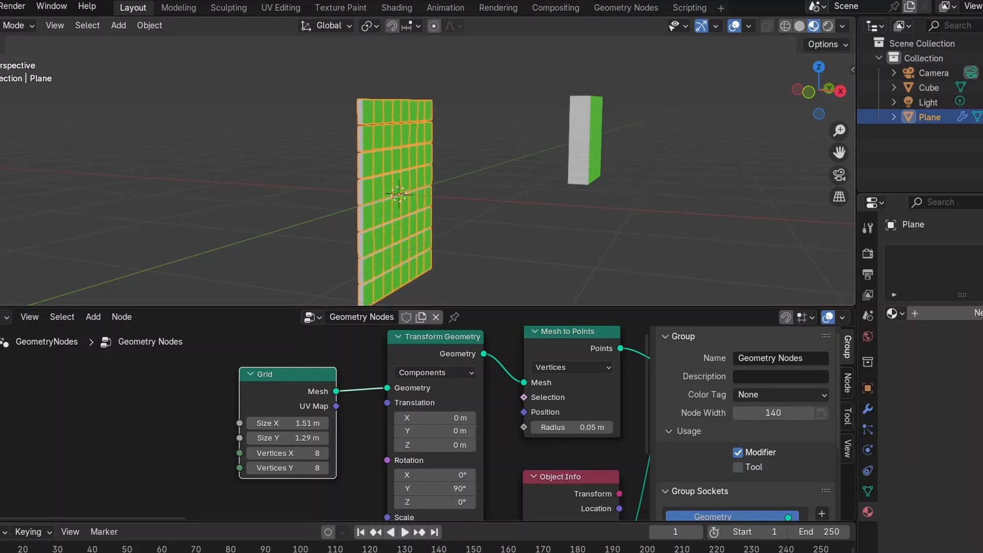
{"action": "middle_click_drag", "start_coordinate": [409, 236], "coordinate": [332, 223]}
{"action": "left_click_drag", "start_coordinate": [307, 439], "coordinate": [311, 439]}
{"action": "key", "text": "ctrl+c"}
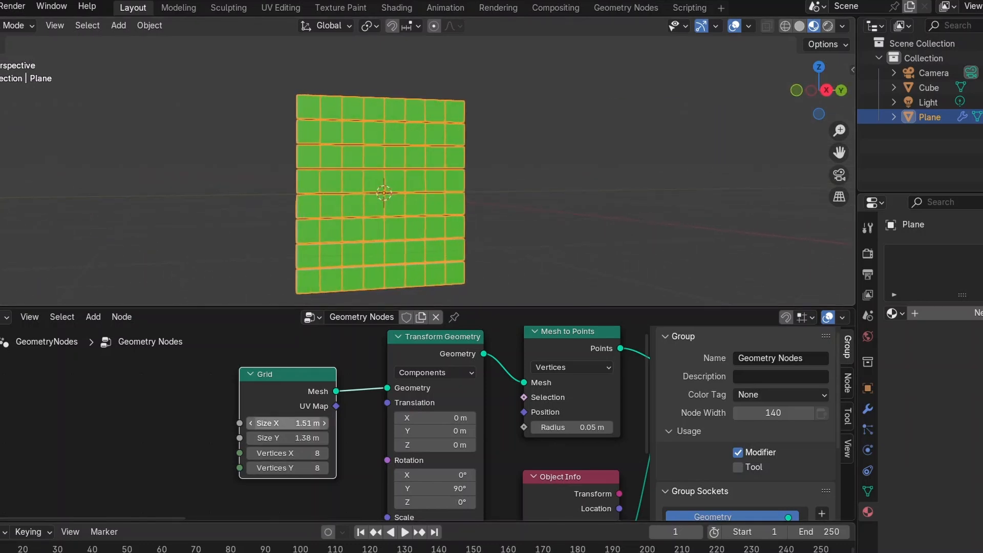
{"action": "key", "text": "ctrl+v"}
Add a Combine XYZ node, connect its Vector output to the Rotation of Rotate Instances, and try out its Y value.
{"action": "middle_click_drag", "start_coordinate": [405, 246], "coordinate": [417, 225]}
{"action": "scroll", "coordinate": [358, 240], "scroll_direction": "down", "scroll_amount": 2}
{"action": "scroll", "coordinate": [215, 371], "scroll_direction": "down", "scroll_amount": 8}
{"action": "scroll", "coordinate": [276, 400], "scroll_direction": "up", "scroll_amount": 1}
{"action": "key", "text": "shift+a"}
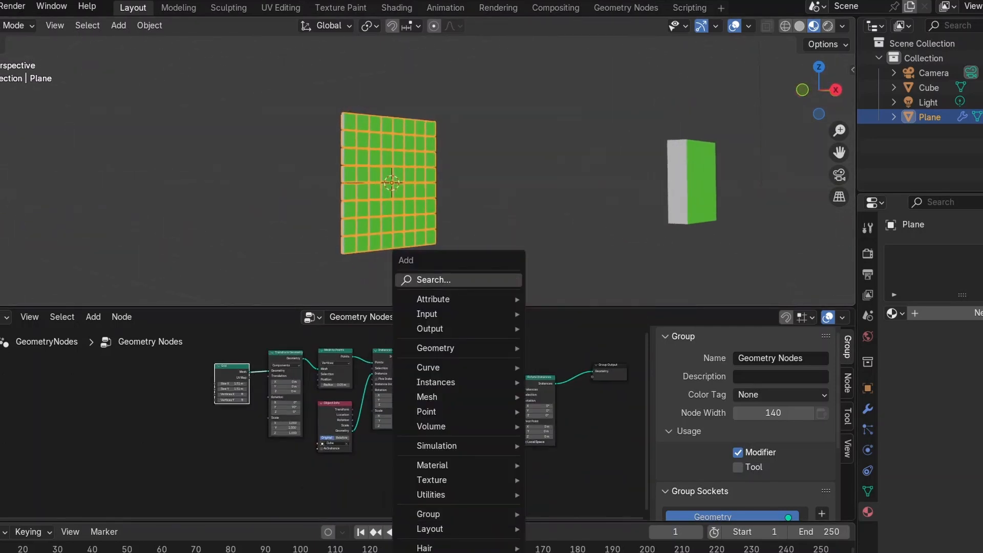
{"action": "left_click", "coordinate": [467, 280]}
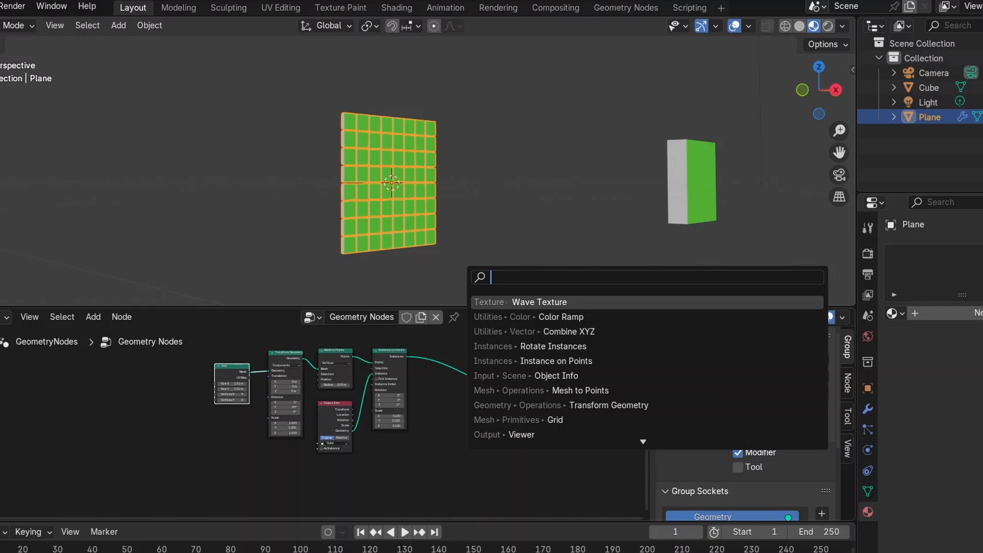
{"action": "type", "text": "combine"}
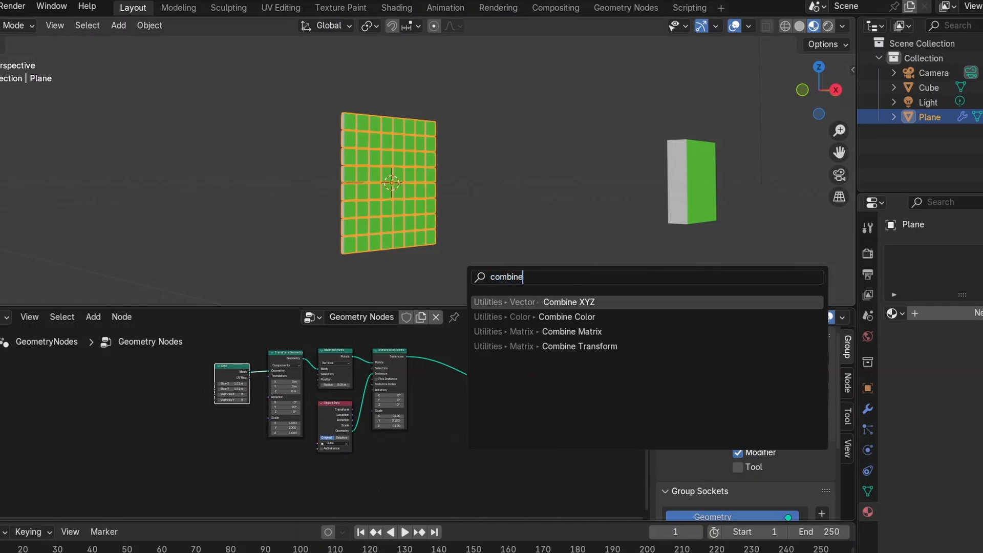
{"action": "key", "text": "Return"}
{"action": "left_click", "coordinate": [434, 438]}
{"action": "scroll", "coordinate": [286, 425], "scroll_direction": "up", "scroll_amount": 6}
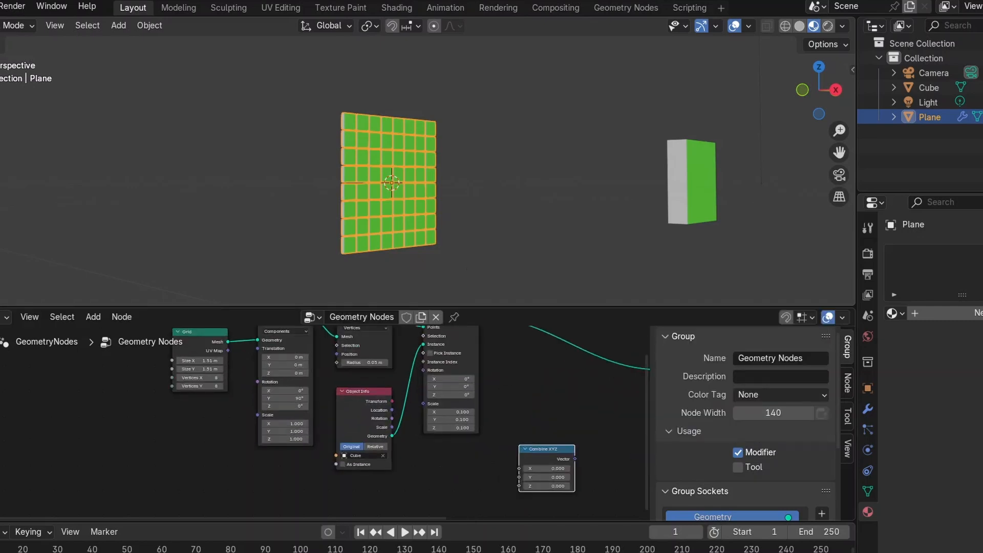
{"action": "middle_click_drag", "start_coordinate": [286, 425], "coordinate": [166, 414]}
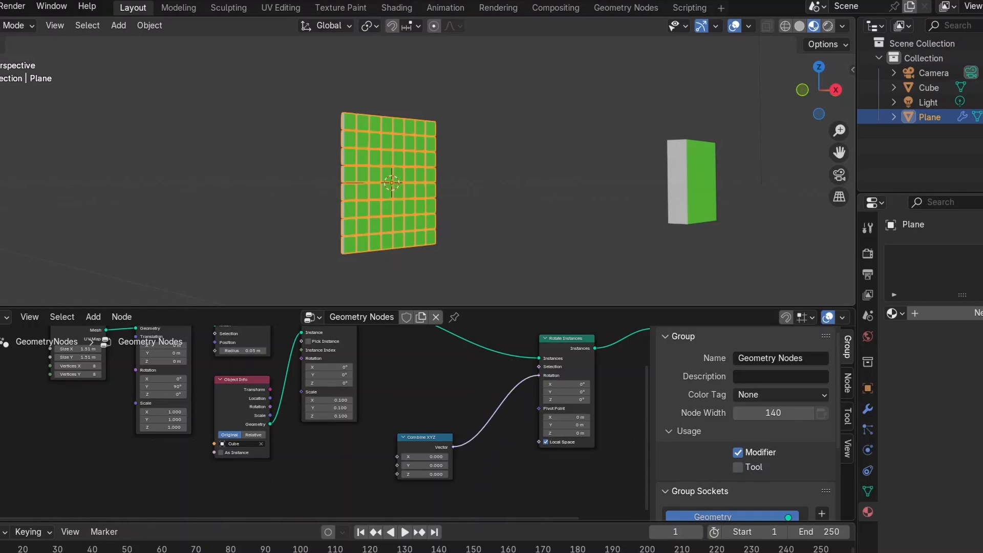
{"action": "left_click_drag", "start_coordinate": [536, 376], "coordinate": [539, 376]}
{"action": "left_click_drag", "start_coordinate": [425, 438], "coordinate": [455, 453]}
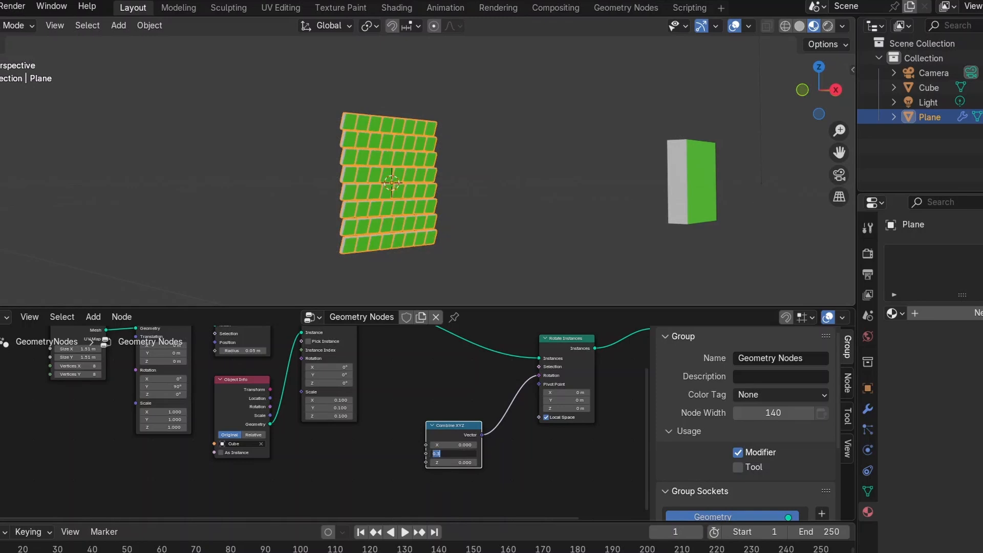
{"action": "key", "text": "Return"}
Add a Wave Texture node and connect its Color output to the Y input of Combine XYZ.
{"action": "scroll", "coordinate": [362, 370], "scroll_direction": "down", "scroll_amount": 8}
{"action": "left_click", "coordinate": [327, 430]}
{"action": "scroll", "coordinate": [286, 424], "scroll_direction": "up", "scroll_amount": 6}
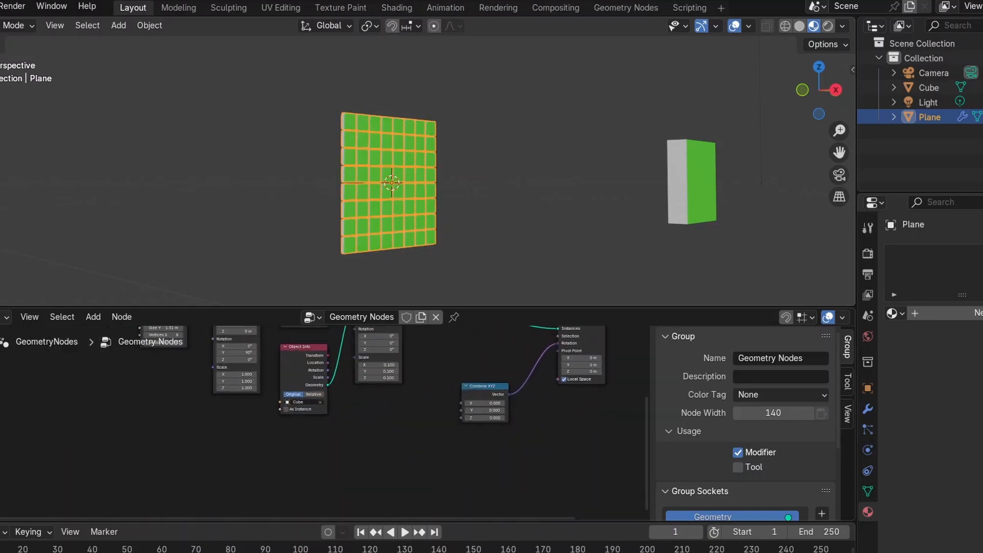
{"action": "key", "text": "shift+a"}
{"action": "left_click", "coordinate": [358, 280]}
{"action": "key", "text": "Return"}
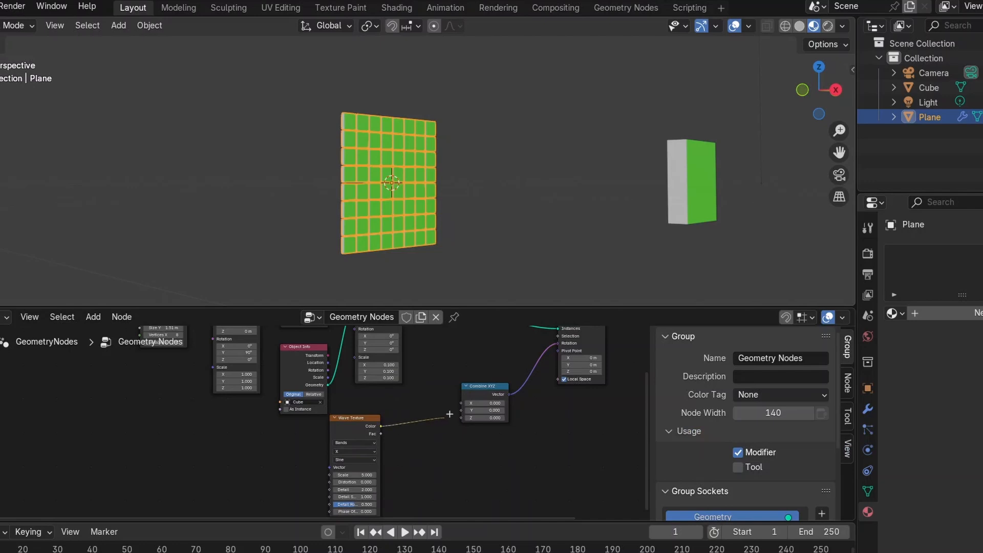
{"action": "scroll", "coordinate": [337, 445], "scroll_direction": "up", "scroll_amount": 3}
{"action": "middle_click_drag", "start_coordinate": [337, 445], "coordinate": [413, 414]}
{"action": "middle_click_drag", "start_coordinate": [394, 453], "coordinate": [327, 420]}
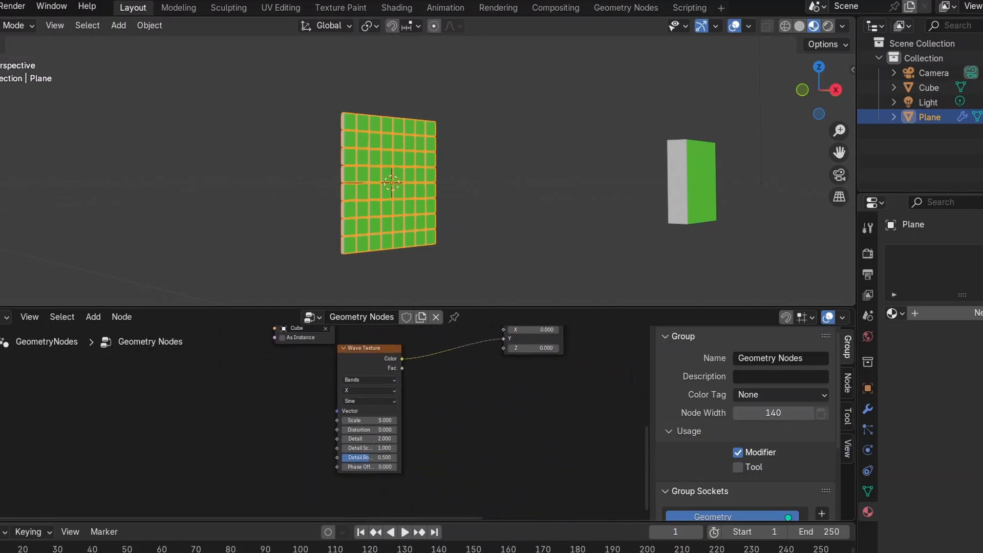
Set the Wave Texture to Scale 11.1, Distortion 8.3, Detail 15, Detail Scale 10.1 and Phase Offset 15.
{"action": "scroll", "coordinate": [328, 420], "scroll_direction": "up", "scroll_amount": 5}
{"action": "left_click_drag", "start_coordinate": [409, 433], "coordinate": [468, 447]}
{"action": "left_click_drag", "start_coordinate": [408, 461], "coordinate": [470, 488]}
{"action": "scroll", "coordinate": [412, 466], "scroll_direction": "down", "scroll_amount": 2}
{"action": "middle_click_drag", "start_coordinate": [412, 466], "coordinate": [360, 490]}
{"action": "scroll", "coordinate": [265, 435], "scroll_direction": "down", "scroll_amount": 8}
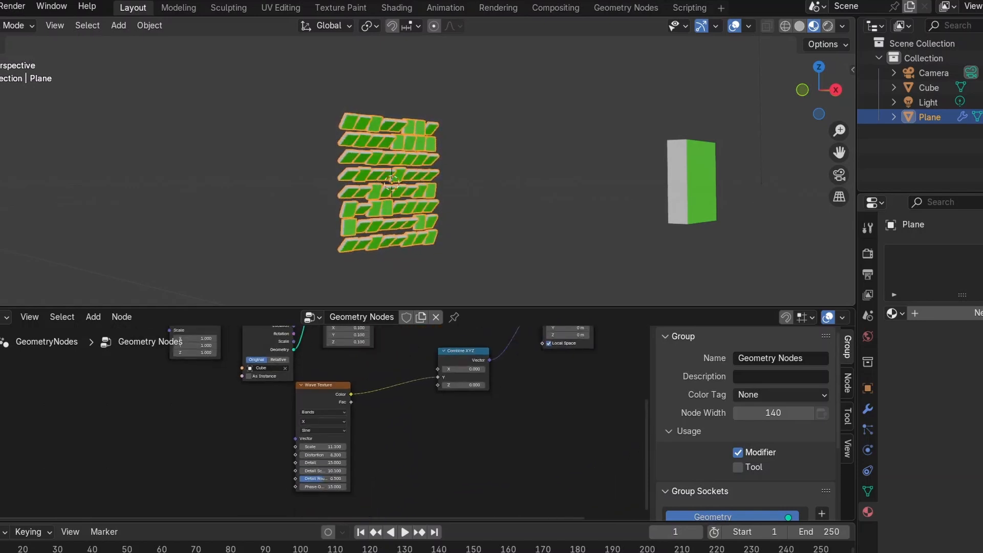
Move the Wave Texture node back and insert a Map Range node between it and Combine XYZ.
{"action": "left_click_drag", "start_coordinate": [315, 393], "coordinate": [221, 412]}
{"action": "scroll", "coordinate": [52, 410], "scroll_direction": "up", "scroll_amount": 2}
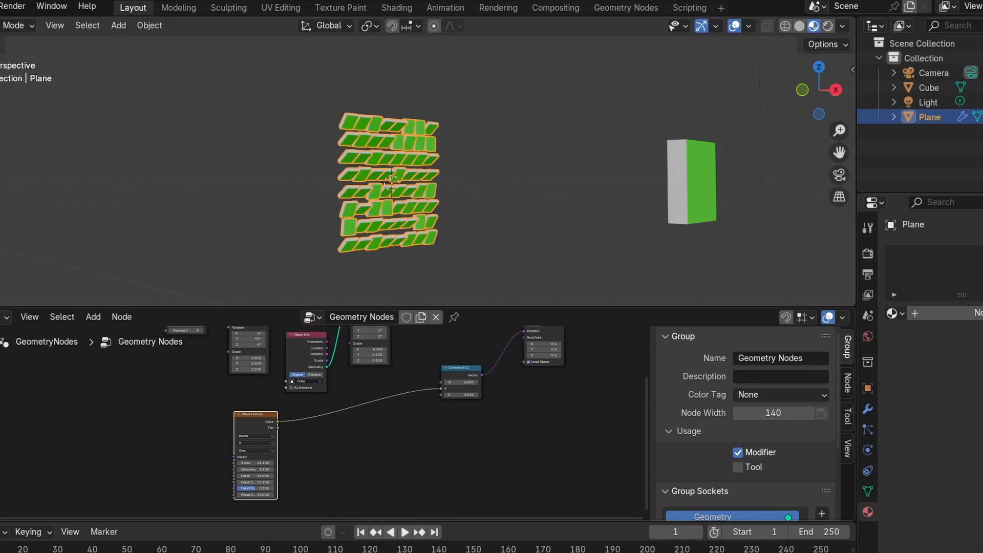
{"action": "key", "text": "shift+a"}
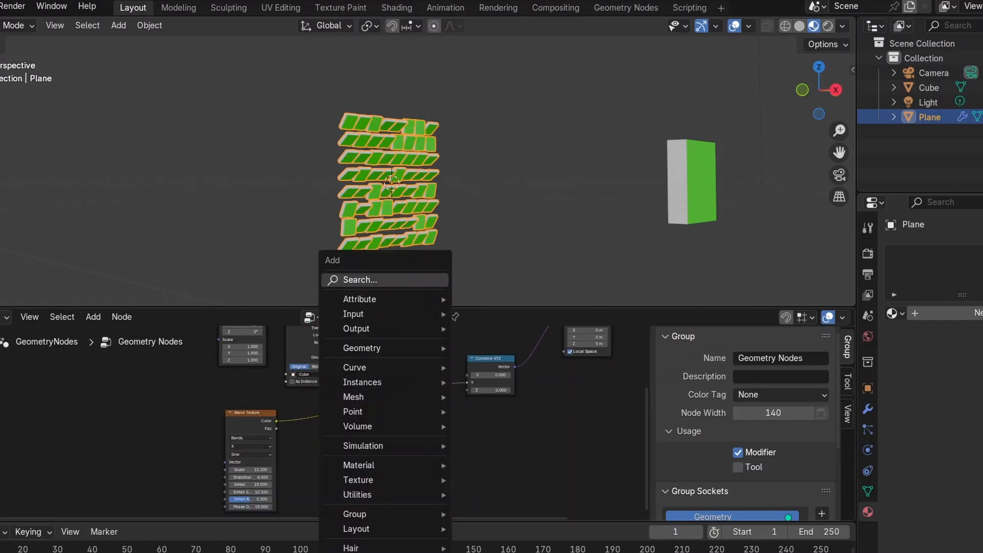
{"action": "left_click", "coordinate": [355, 279]}
{"action": "type", "text": "map ra"}
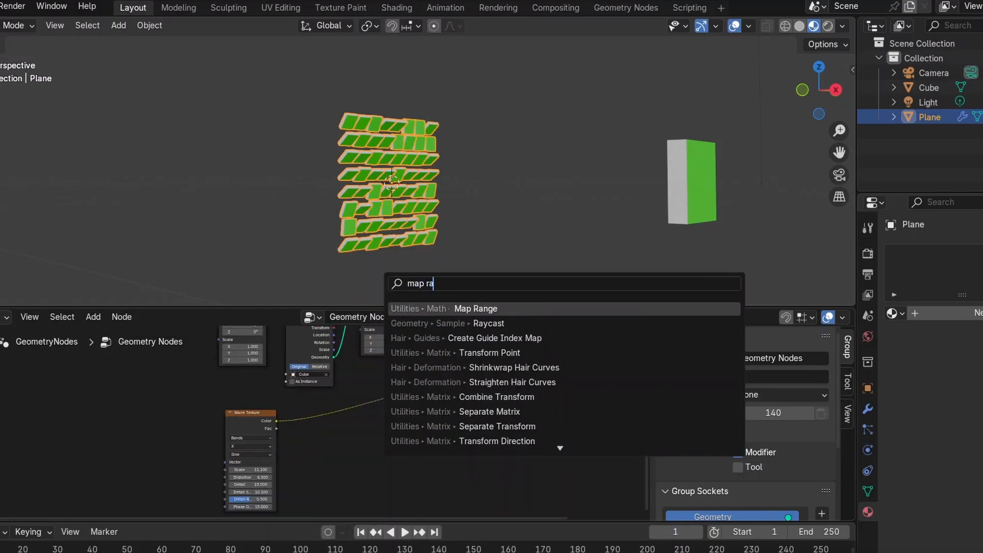
{"action": "key", "text": "Return"}
{"action": "left_click", "coordinate": [359, 390]}
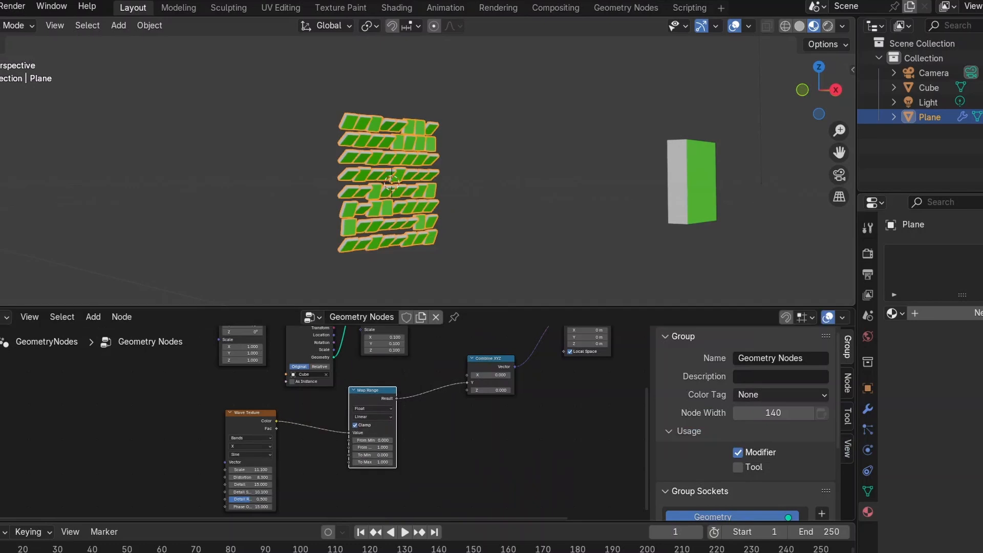
Set the Map Range To Max value to 180.
{"action": "scroll", "coordinate": [289, 422], "scroll_direction": "up", "scroll_amount": 5}
{"action": "left_click_drag", "start_coordinate": [413, 481], "coordinate": [466, 481]}
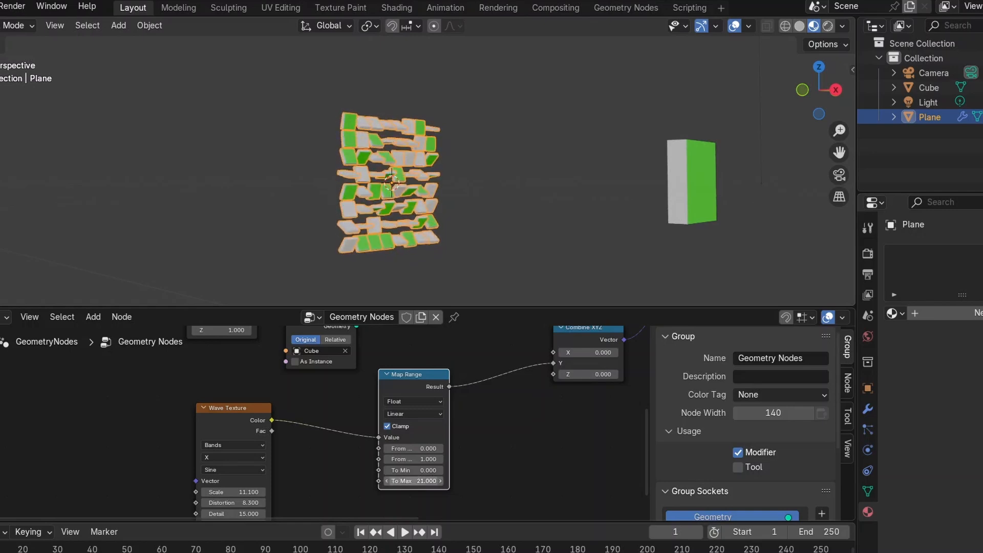
{"action": "key", "text": "Return"}
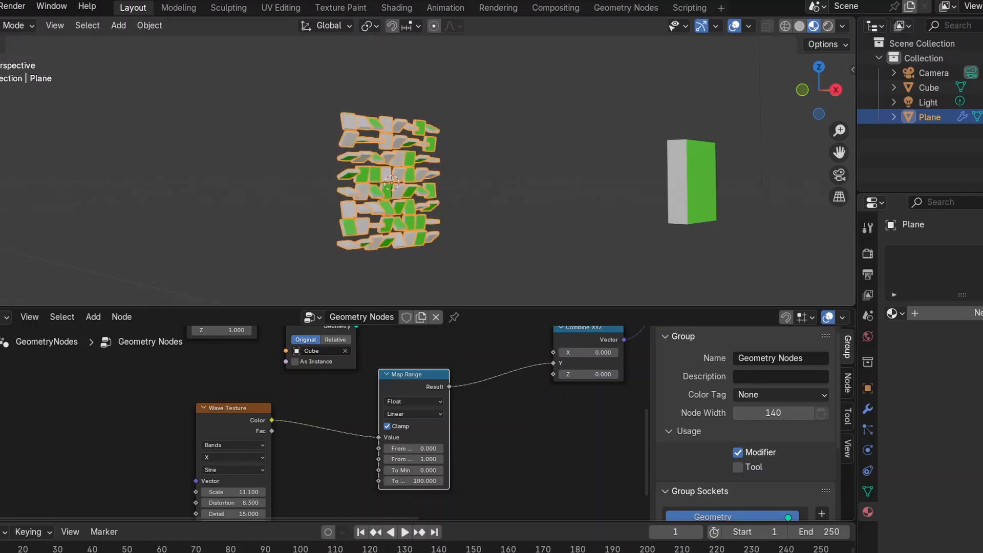
Set the Wave Texture Scale to 11.7.
{"action": "middle_click_drag", "start_coordinate": [227, 492], "coordinate": [336, 433]}
{"action": "mouse_move", "coordinate": [342, 433]}
{"action": "left_mouse_down"}
{"action": "mouse_move", "coordinate": [374, 434]}
{"action": "mouse_move", "coordinate": [352, 434]}
{"action": "left_mouse_up"}
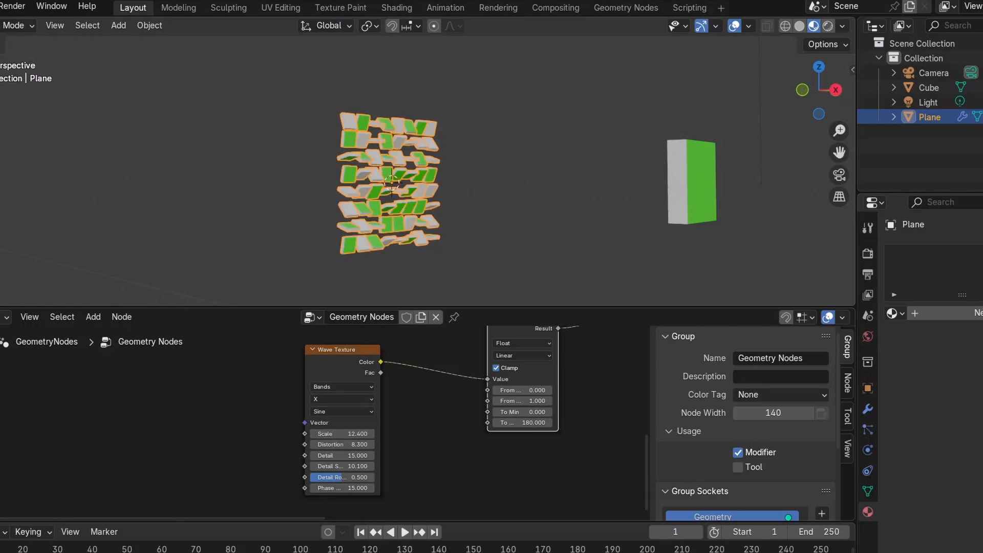
{"action": "scroll", "coordinate": [70, 504], "scroll_direction": "down", "scroll_amount": 1}
{"action": "scroll", "coordinate": [425, 389], "scroll_direction": "down", "scroll_amount": 1}
Insert a Math node between Map Range and Combine XYZ and set its operation to To Radians.
{"action": "key", "text": "shift+a"}
{"action": "type", "text": "math"}
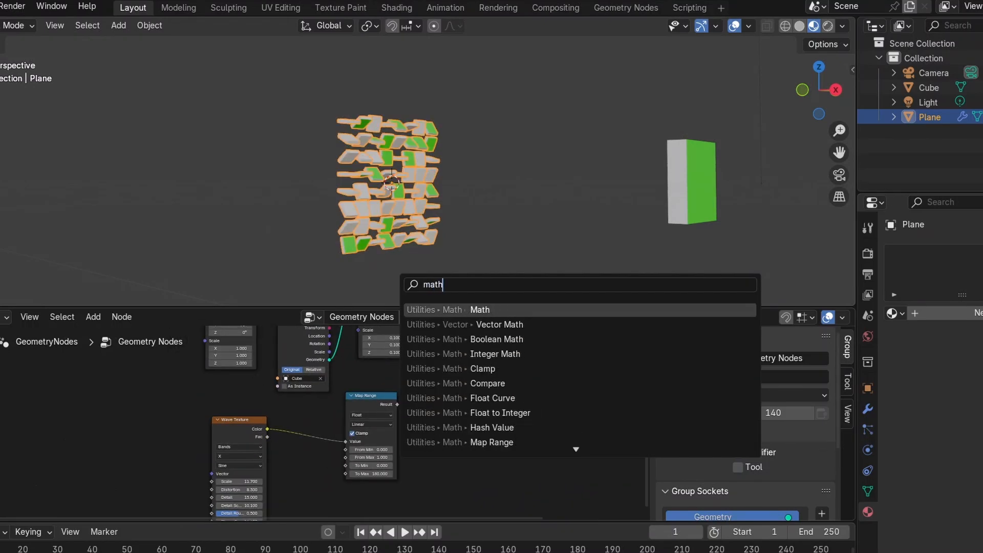
{"action": "key", "text": "Return"}
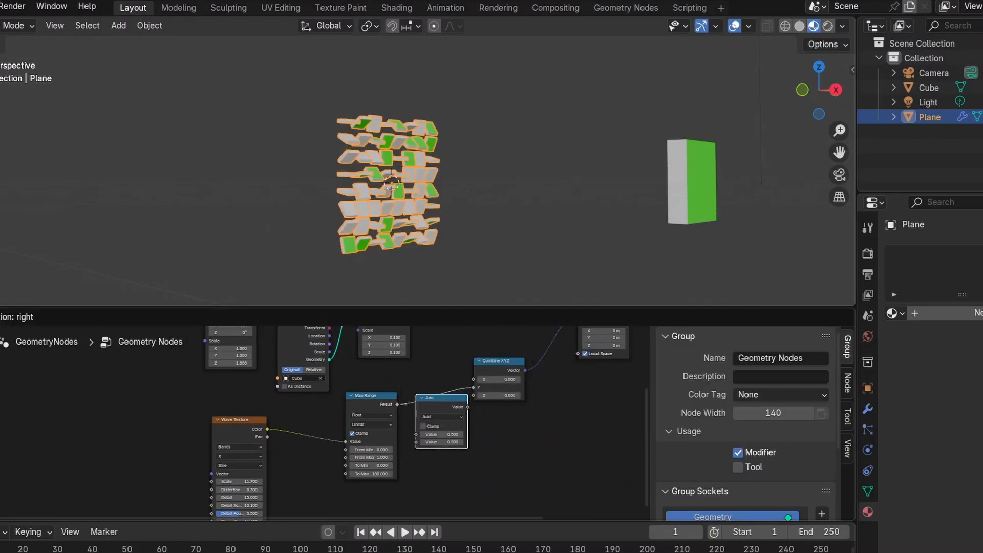
{"action": "key", "text": "Return"}
{"action": "scroll", "coordinate": [286, 422], "scroll_direction": "up", "scroll_amount": 2}
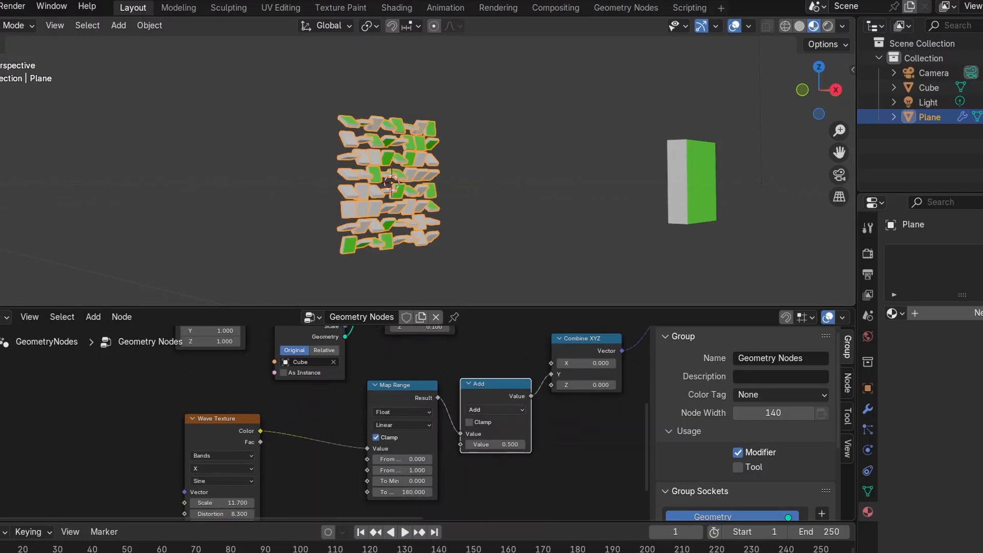
{"action": "left_click", "coordinate": [495, 409]}
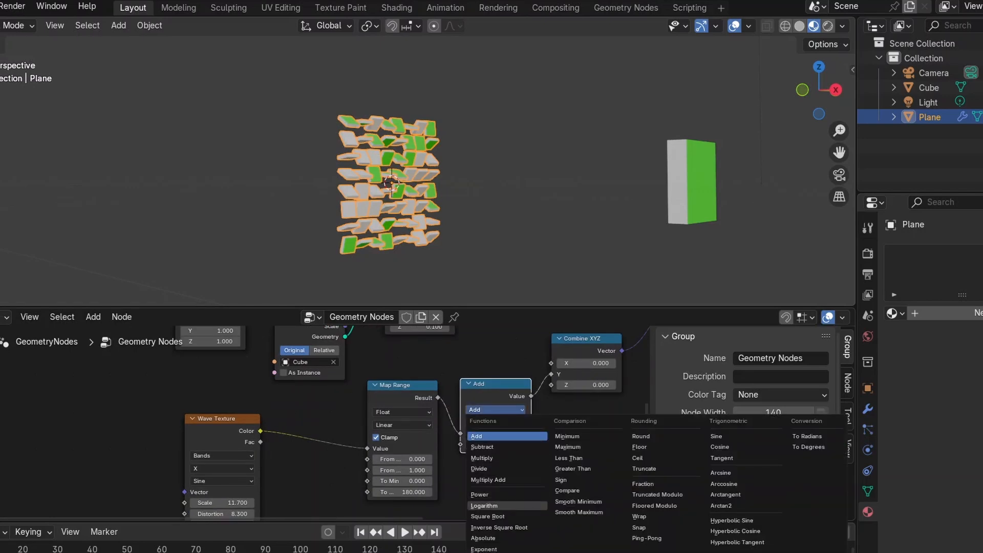
{"action": "left_click", "coordinate": [811, 436]}
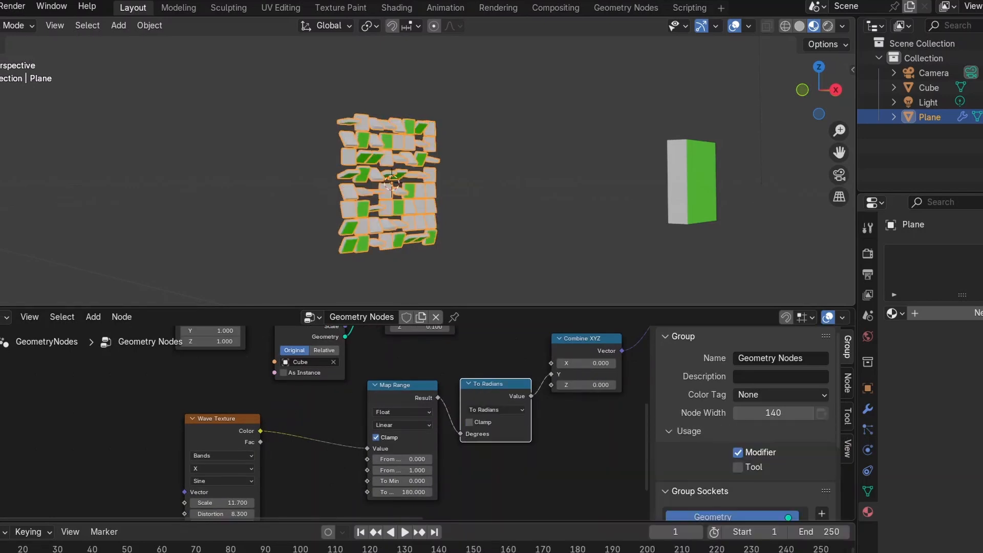
Set the Wave Texture Scale to 9.2 and lower its Phase Offset.
{"action": "scroll", "coordinate": [287, 422], "scroll_direction": "up", "scroll_amount": 4}
{"action": "middle_click_drag", "start_coordinate": [299, 458], "coordinate": [370, 399]}
{"action": "scroll", "coordinate": [288, 422], "scroll_direction": "down", "scroll_amount": 3}
{"action": "left_click_drag", "start_coordinate": [287, 447], "coordinate": [275, 446]}
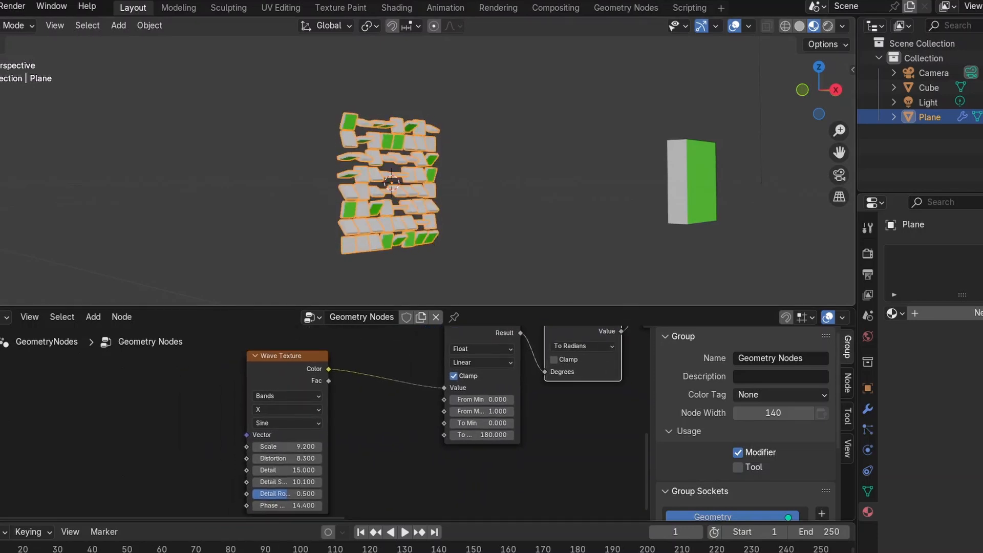
{"action": "scroll", "coordinate": [328, 220], "scroll_direction": "up", "scroll_amount": 2}
{"action": "middle_click_drag", "start_coordinate": [327, 220], "coordinate": [392, 201]}
{"action": "left_click_drag", "start_coordinate": [287, 505], "coordinate": [256, 505]}
{"action": "scroll", "coordinate": [292, 419], "scroll_direction": "down", "scroll_amount": 3}
{"action": "middle_click_drag", "start_coordinate": [307, 414], "coordinate": [256, 468]}
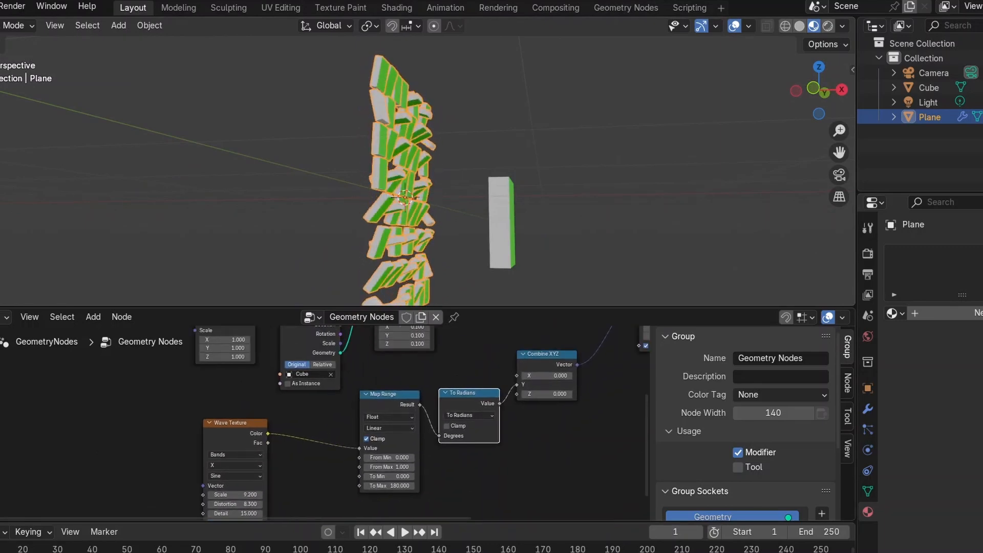
Insert a Color Ramp node between the Wave Texture and Map Range nodes.
{"action": "scroll", "coordinate": [399, 420], "scroll_direction": "down", "scroll_amount": 2}
{"action": "middle_click_drag", "start_coordinate": [358, 420], "coordinate": [410, 417]}
{"action": "key", "text": "shift+a"}
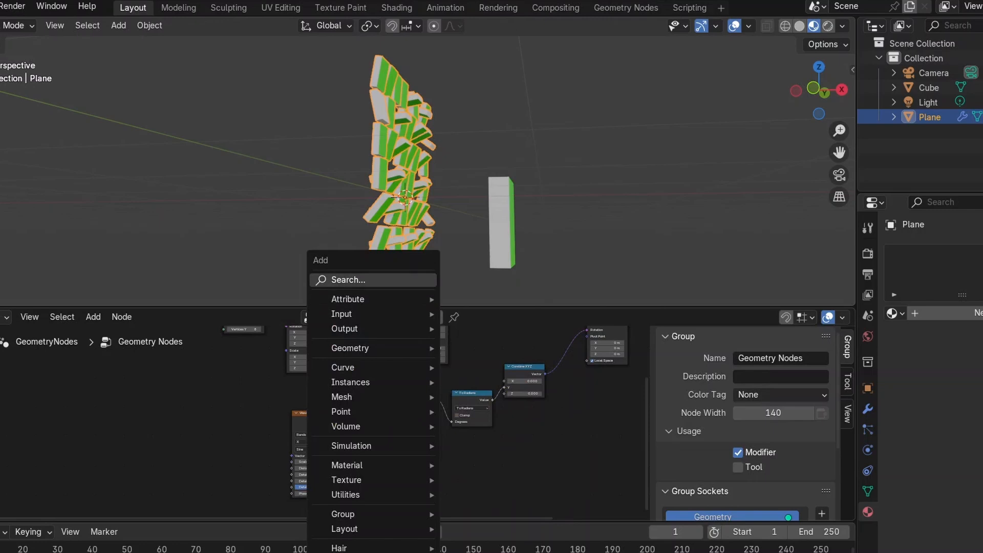
{"action": "key", "text": "Return"}
{"action": "key", "text": "Down"}
{"action": "key", "text": "Down"}
{"action": "key", "text": "Down"}
{"action": "key", "text": "Return"}
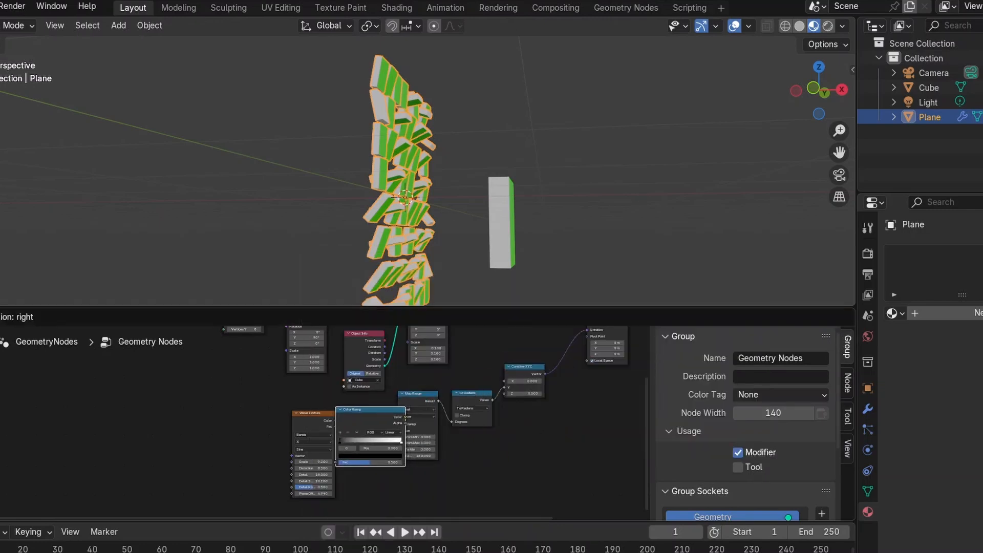
{"action": "left_click", "coordinate": [373, 433]}
{"action": "middle_click_drag", "start_coordinate": [373, 433], "coordinate": [293, 470]}
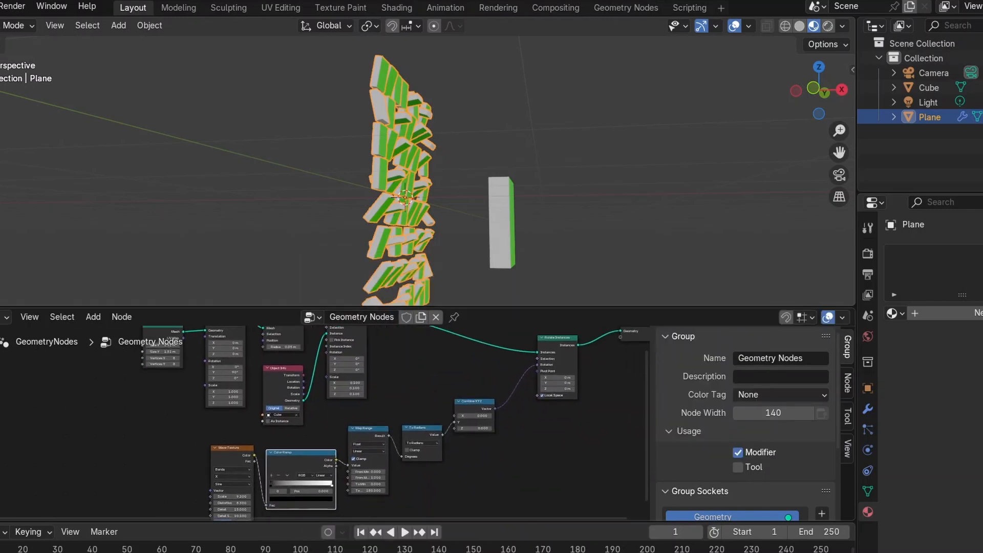
Move the Color Ramp's black and white stops closer together for a sharper transition, and remove the Wave Texture node.
{"action": "scroll", "coordinate": [288, 421], "scroll_direction": "down", "scroll_amount": 3}
{"action": "middle_click_drag", "start_coordinate": [287, 420], "coordinate": [381, 339]}
{"action": "scroll", "coordinate": [380, 339], "scroll_direction": "up", "scroll_amount": 3}
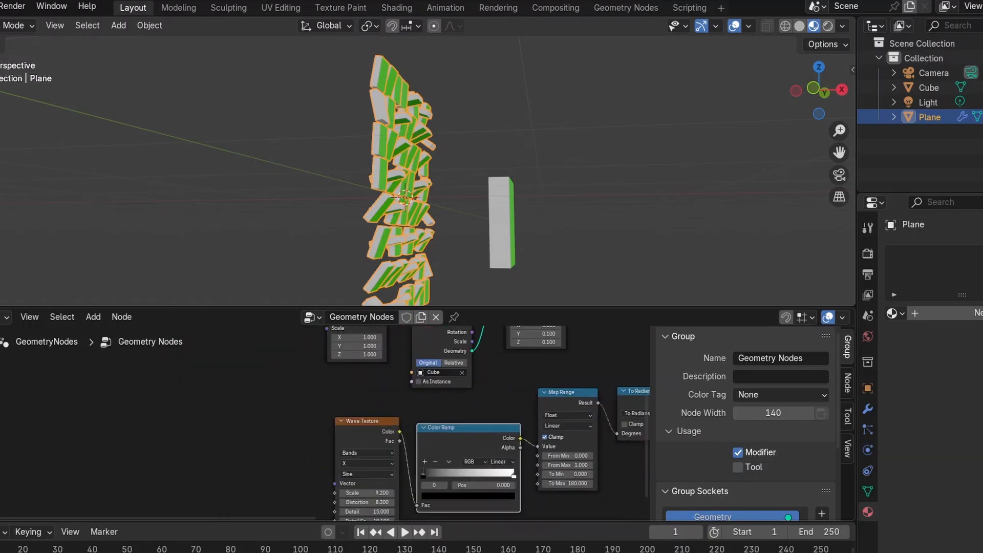
{"action": "left_click_drag", "start_coordinate": [423, 472], "coordinate": [458, 472]}
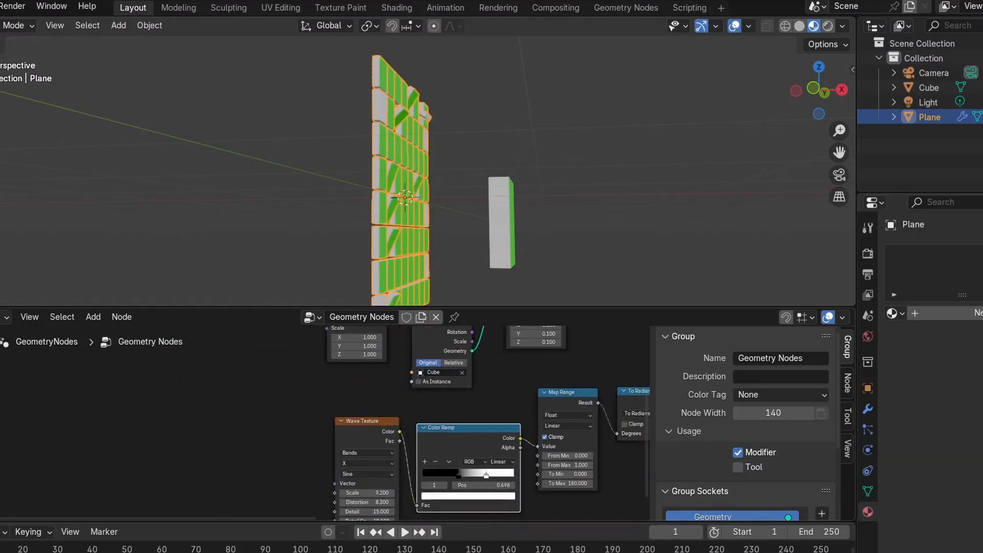
{"action": "middle_click_drag", "start_coordinate": [469, 475], "coordinate": [441, 449]}
{"action": "middle_click_drag", "start_coordinate": [460, 230], "coordinate": [384, 199]}
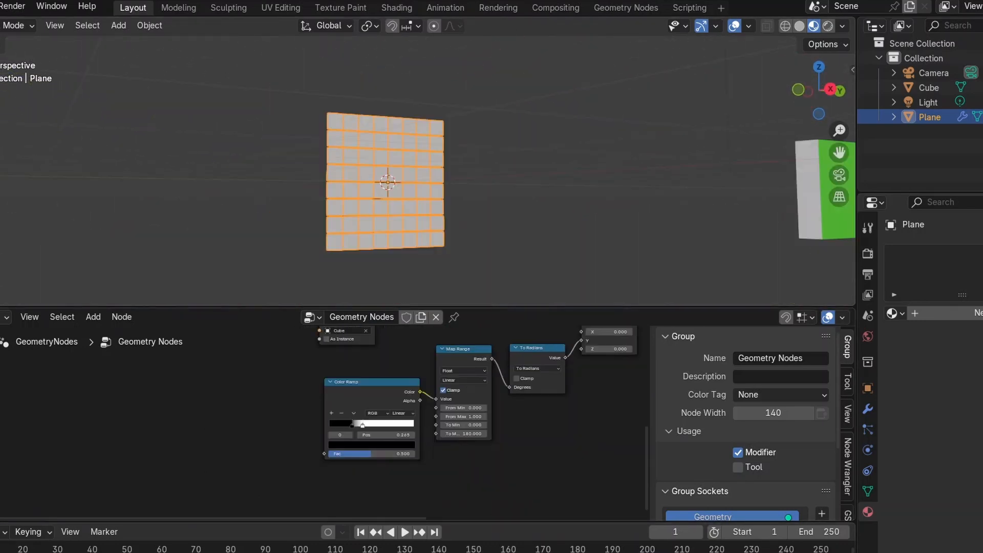
Add a Geometry Proximity node and connect its Distance output to the Color Ramp's Fac input.
{"action": "key", "text": "shift+a"}
{"action": "key", "text": "Escape"}
{"action": "middle_click_drag", "start_coordinate": [169, 388], "coordinate": [205, 389]}
{"action": "key", "text": "shift+a"}
{"action": "left_click", "coordinate": [221, 280]}
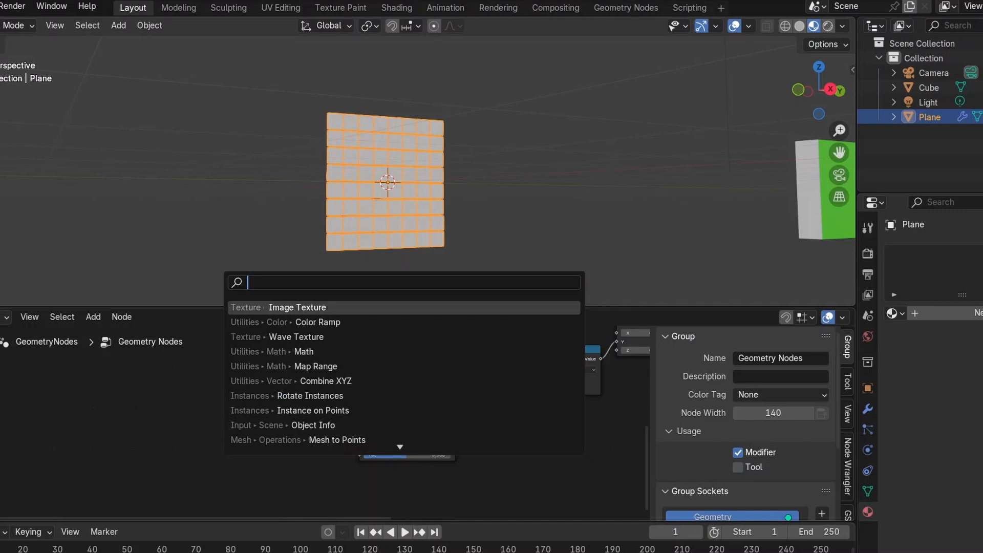
{"action": "type", "text": "pro"}
{"action": "key", "text": "Down"}
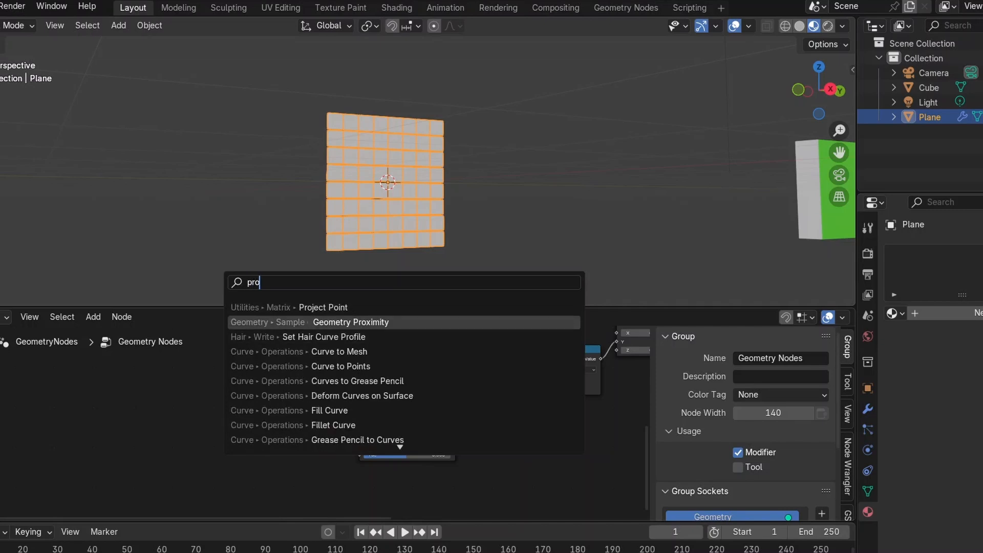
{"action": "key", "text": "Return"}
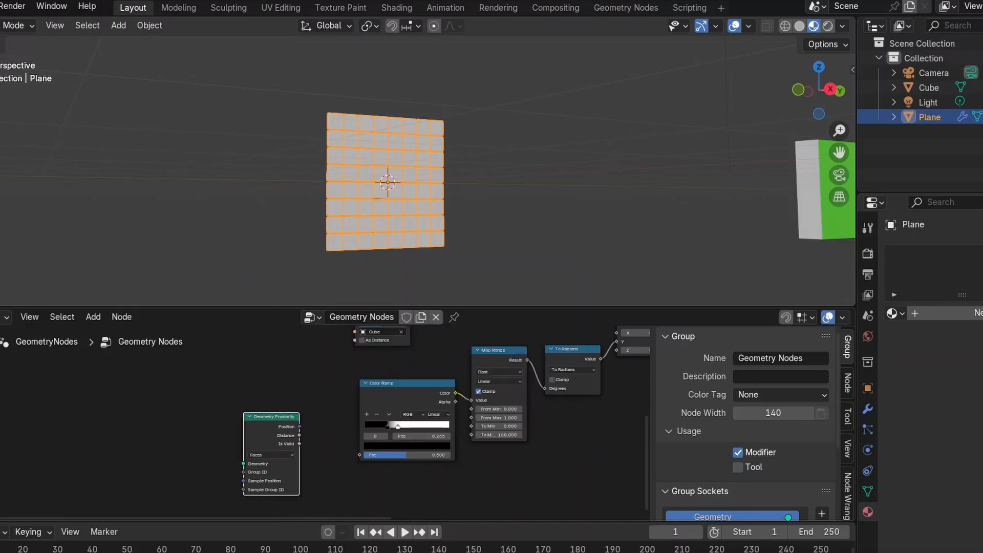
{"action": "left_click_drag", "start_coordinate": [300, 435], "coordinate": [360, 455]}
{"action": "middle_click_drag", "start_coordinate": [360, 455], "coordinate": [395, 462]}
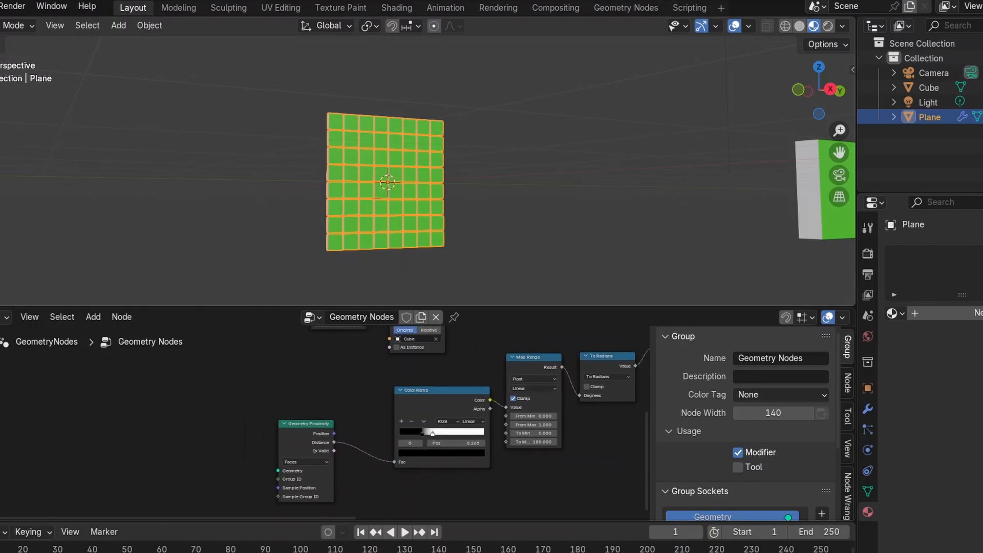
Add an Object Info node beside the Geometry Proximity node.
{"action": "scroll", "coordinate": [428, 204], "scroll_direction": "down", "scroll_amount": 2}
{"action": "middle_click_drag", "start_coordinate": [427, 204], "coordinate": [453, 203]}
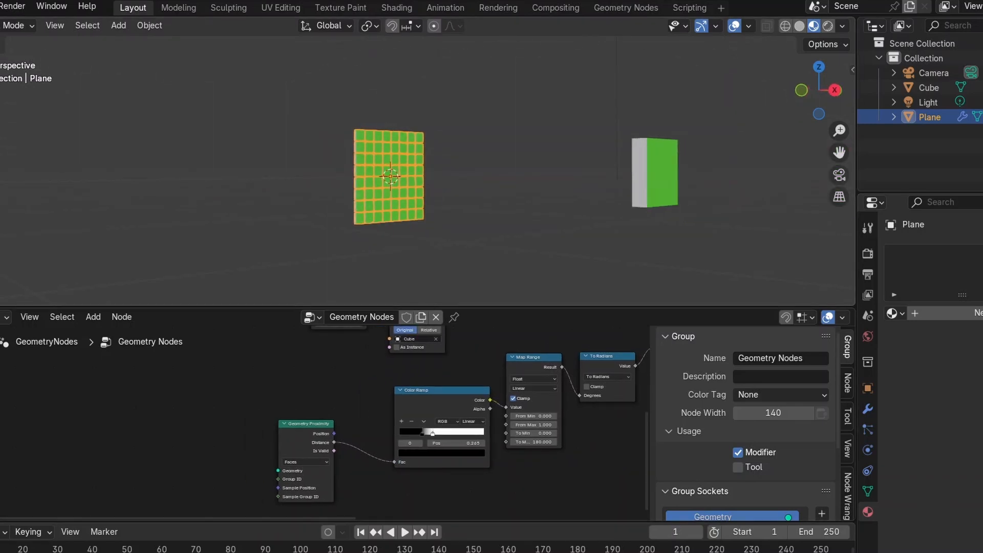
{"action": "key", "text": "shift+a"}
{"action": "left_click", "coordinate": [209, 280]}
{"action": "type", "text": "objec"}
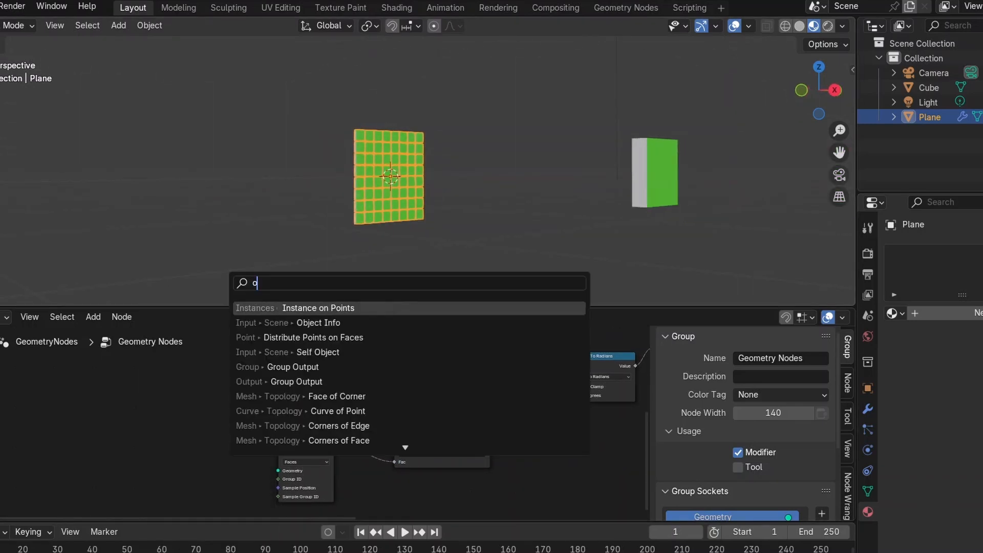
{"action": "key", "text": "Return"}
{"action": "left_click", "coordinate": [205, 450]}
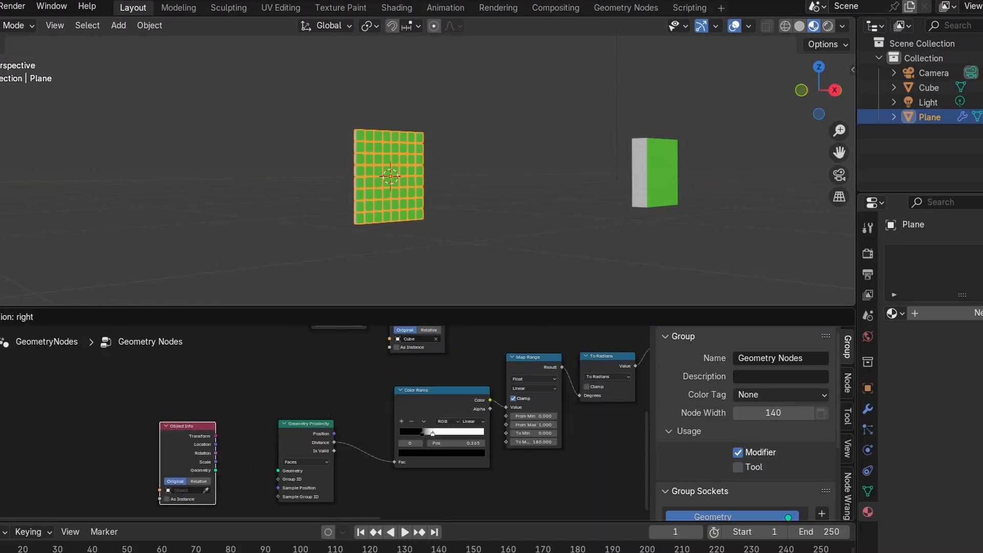
Add a cube mesh at the centre of the tile grid and scale it down to about half the grid's width.
{"action": "left_click", "coordinate": [118, 25]}
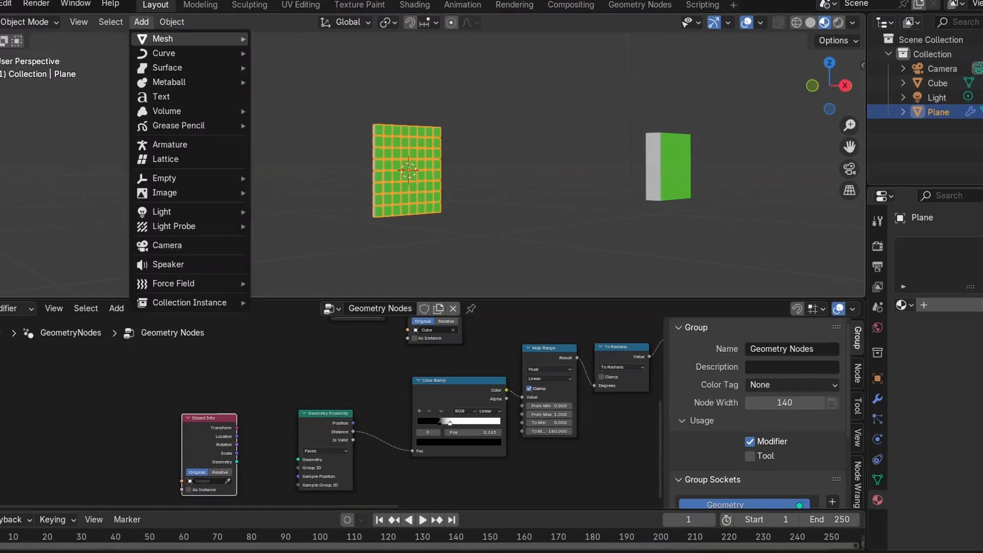
{"action": "mouse_move", "coordinate": [169, 38]}
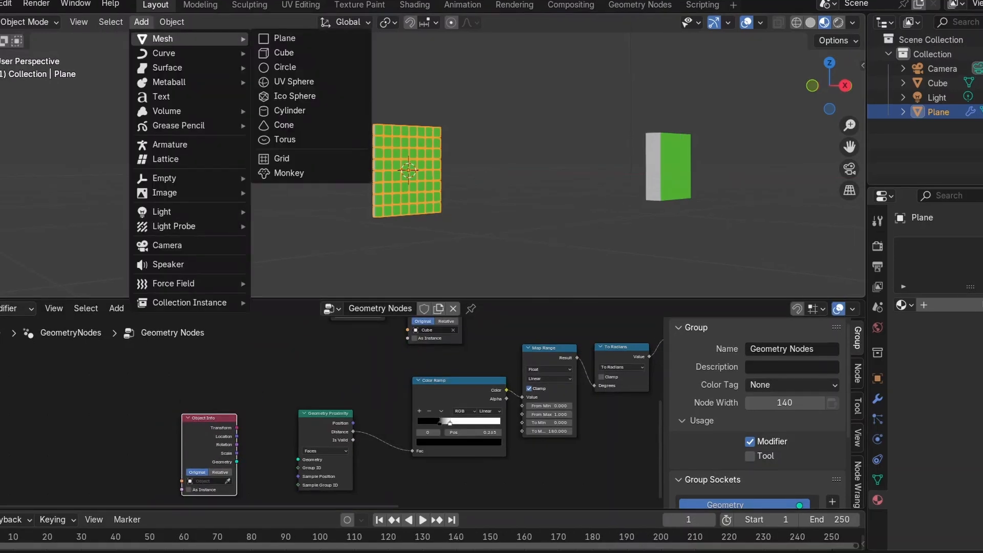
{"action": "left_click", "coordinate": [284, 53]}
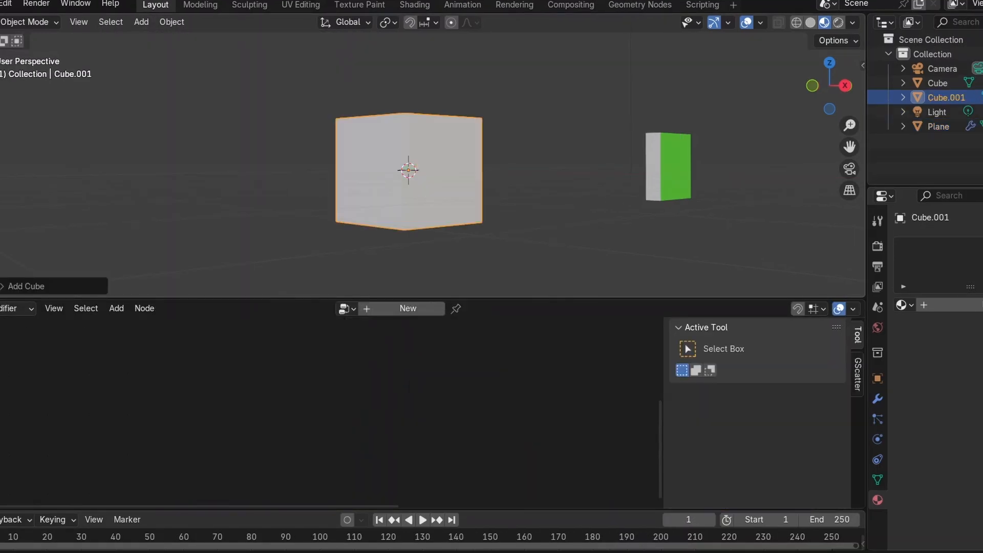
{"action": "key", "text": "s"}
{"action": "left_click", "coordinate": [457, 200]}
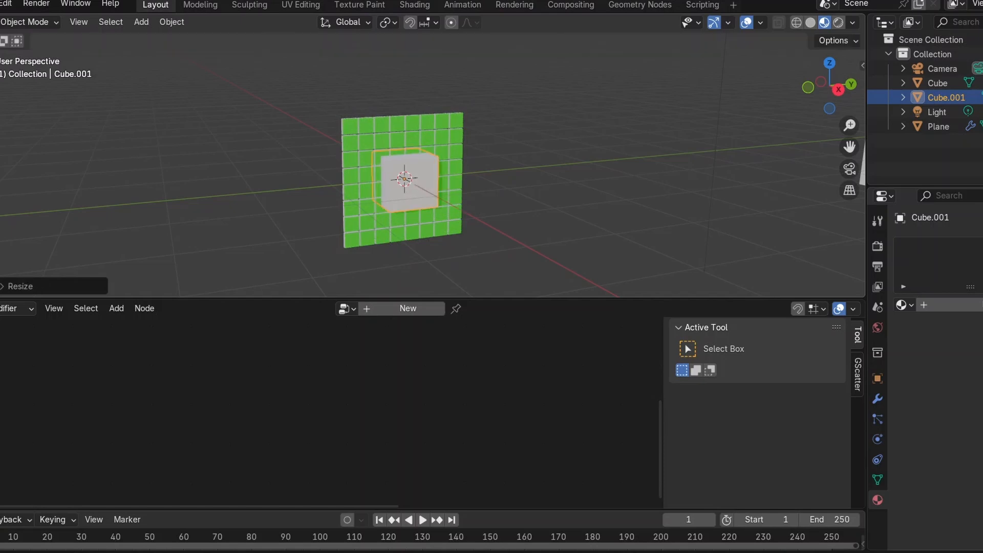
Feed the Relative geometry of Cube.001 from Object Info into Geometry Proximity on the tile grid, and flip the Color Ramp.
{"action": "left_click", "coordinate": [451, 197]}
{"action": "middle_click_drag", "start_coordinate": [451, 197], "coordinate": [473, 197]}
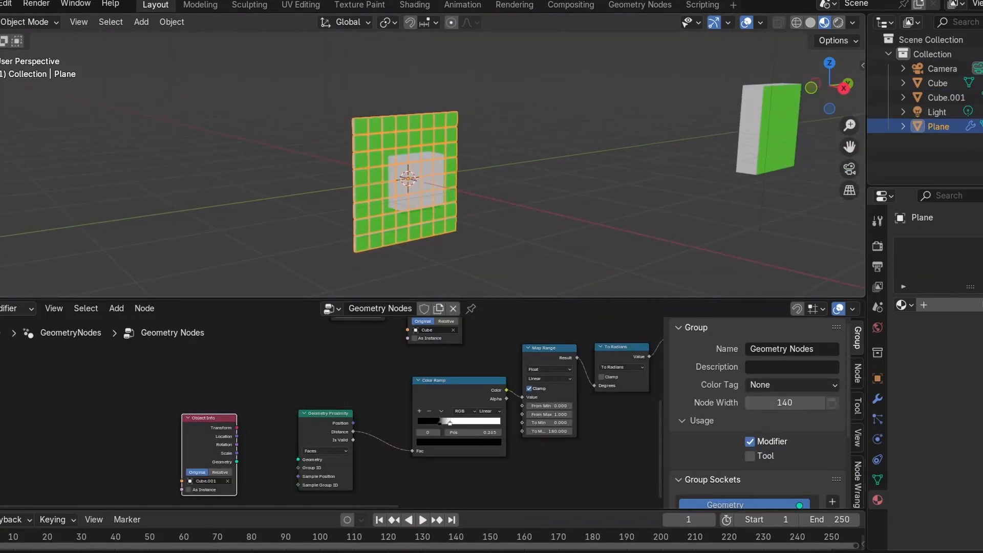
{"action": "middle_click_drag", "start_coordinate": [473, 198], "coordinate": [527, 197]}
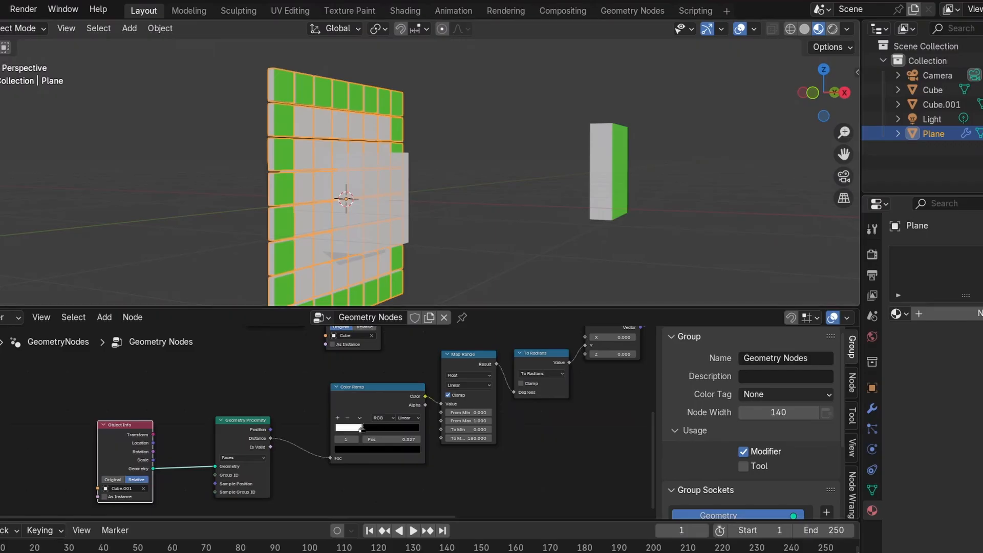
Try moving Cube.001 out in front of the tile grid to test the proximity effect.
{"action": "left_click", "coordinate": [379, 205]}
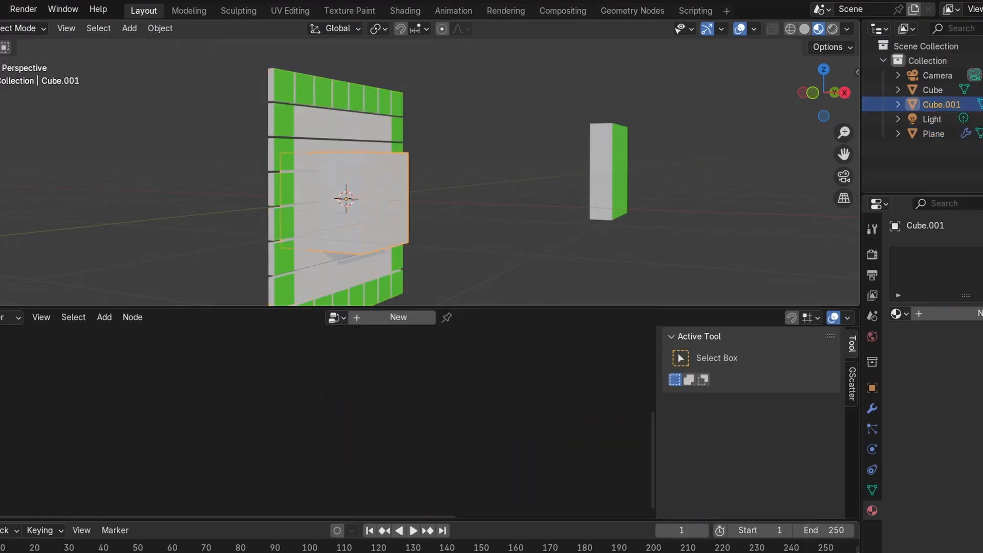
{"action": "key", "text": "g"}
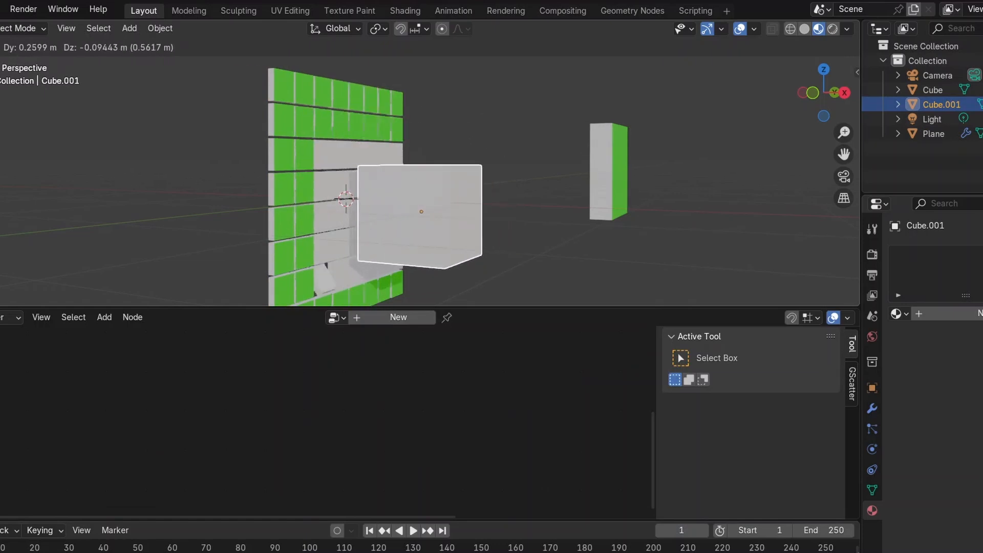
{"action": "key", "text": "Return"}
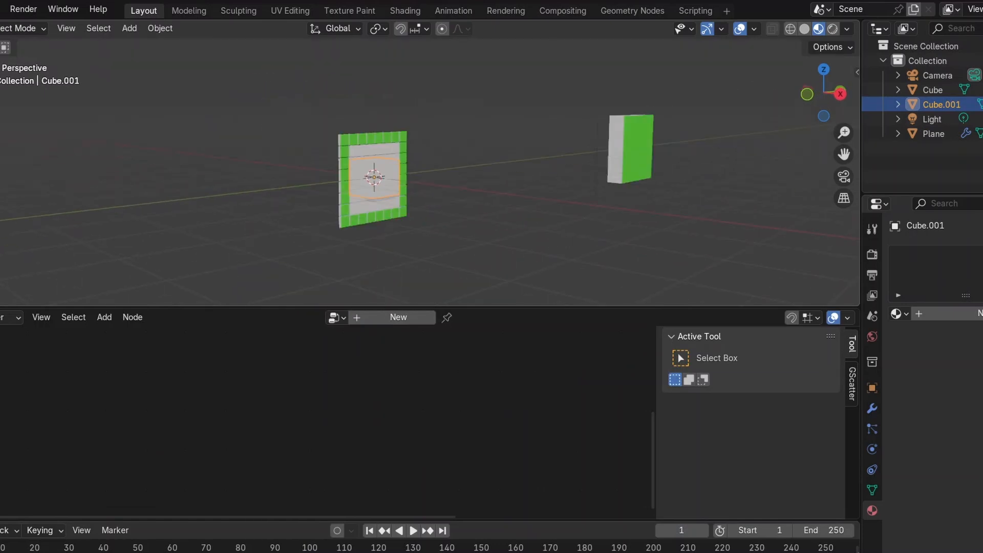
Shrink Cube.001 to a small block and move it away from the face of the tile grid.
{"action": "middle_click_drag", "start_coordinate": [378, 169], "coordinate": [382, 197]}
{"action": "scroll", "coordinate": [382, 197], "scroll_direction": "up", "scroll_amount": 2}
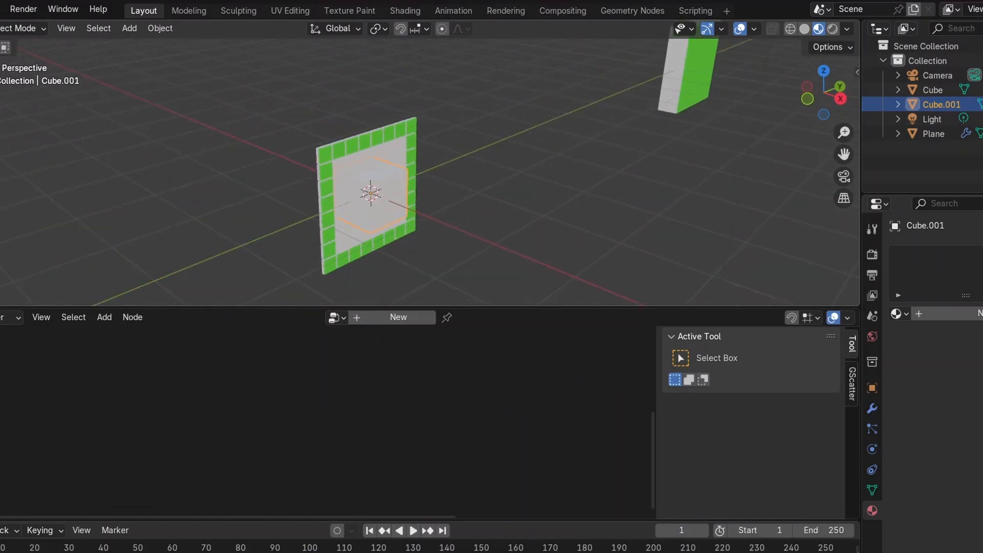
{"action": "key", "text": "g"}
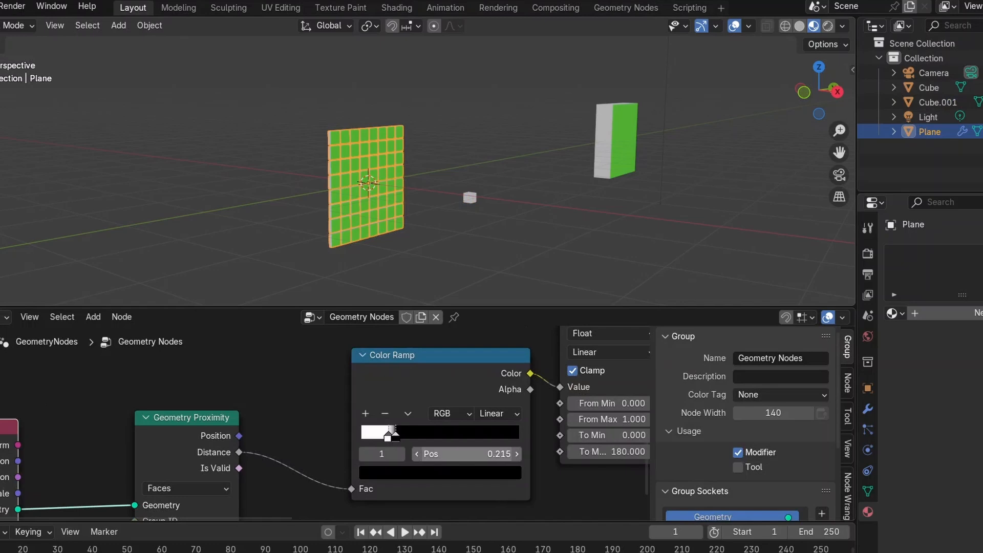
Bring the Color Ramp's stops closer together, then test the flip by moving Cube.001 across the tile grid and off to its side.
{"action": "scroll", "coordinate": [266, 381], "scroll_direction": "up", "scroll_amount": 1}
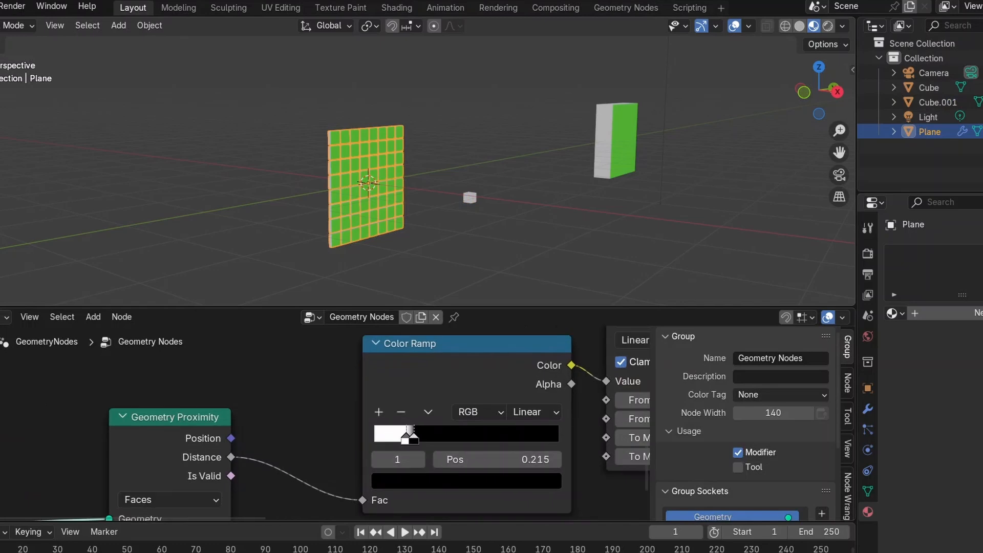
{"action": "left_click_drag", "start_coordinate": [430, 438], "coordinate": [417, 438]}
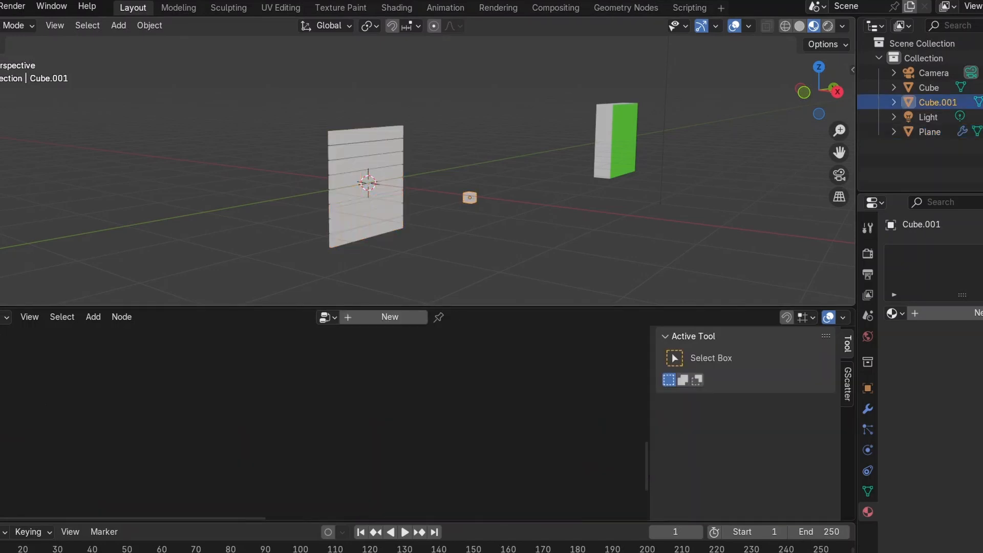
{"action": "key", "text": "g"}
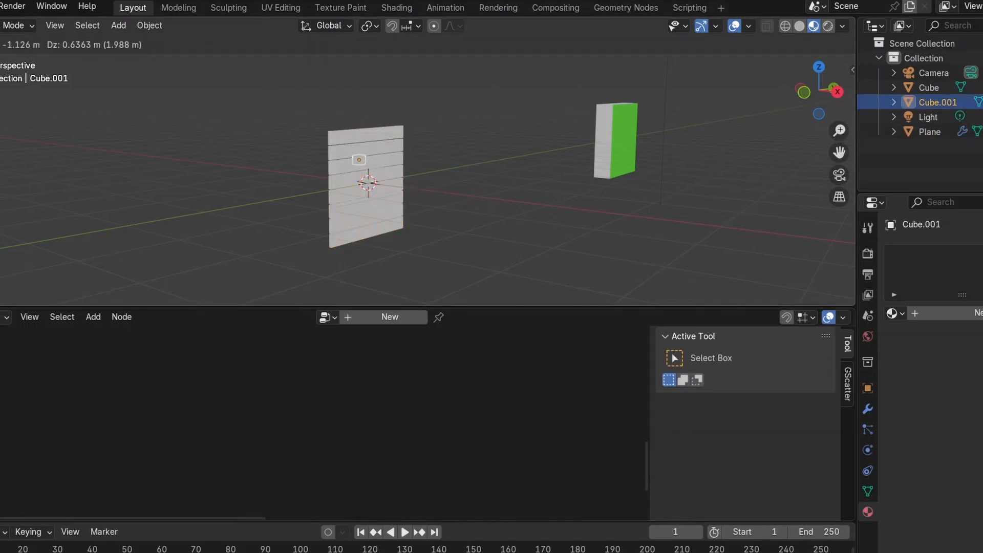
{"action": "left_click", "coordinate": [365, 163]}
{"action": "key", "text": "g"}
{"action": "mouse_move", "coordinate": [366, 179]}
{"action": "middle_mouse_down"}
{"action": "mouse_move", "coordinate": [376, 158]}
{"action": "mouse_move", "coordinate": [367, 162]}
{"action": "mouse_move", "coordinate": [382, 197]}
{"action": "mouse_move", "coordinate": [363, 173]}
{"action": "middle_mouse_up"}
{"action": "left_click", "coordinate": [385, 203]}
{"action": "key", "text": "g"}
{"action": "left_click", "coordinate": [420, 199]}
{"action": "middle_click_drag", "start_coordinate": [421, 199], "coordinate": [362, 217]}
Add a text object at the tile grid and change its text to HELLO.
{"action": "left_click", "coordinate": [119, 26]}
{"action": "mouse_move", "coordinate": [154, 42]}
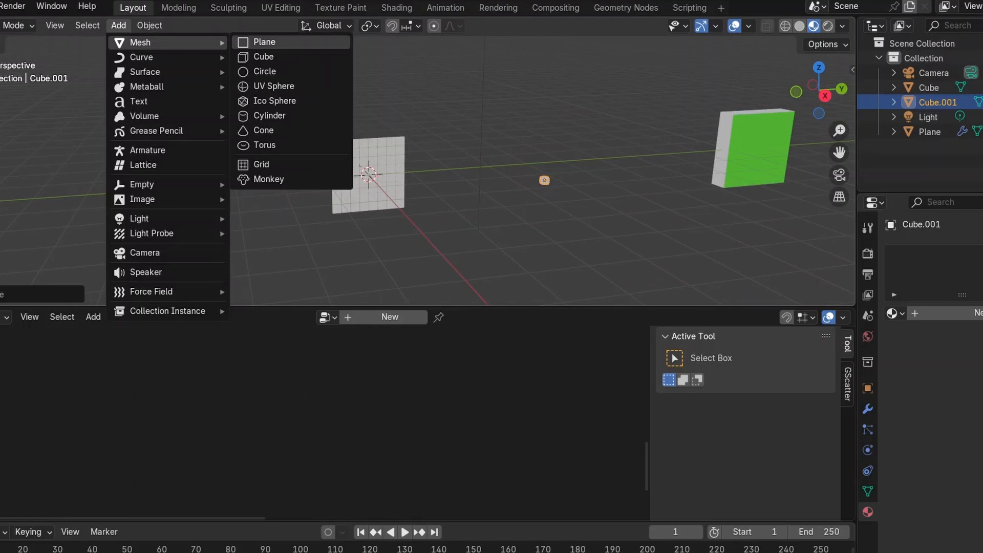
{"action": "left_click", "coordinate": [139, 101]}
{"action": "middle_click_drag", "start_coordinate": [328, 148], "coordinate": [434, 220]}
{"action": "key", "text": "Tab"}
{"action": "type", "text": "HELLO"}
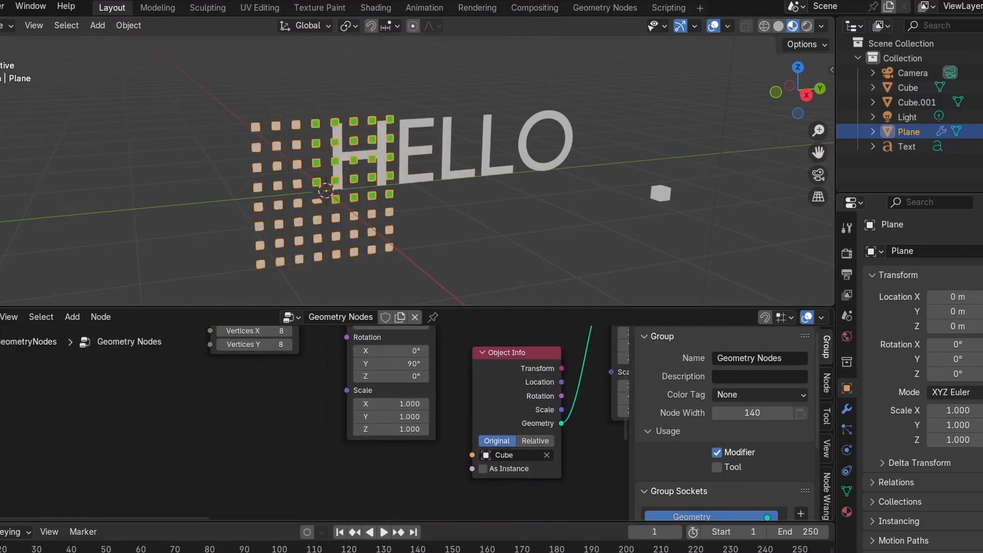
Raise the Grid node's vertices to 14 in X and Y, then set its size to 1.8 m in X and 5 m in Y.
{"action": "left_click_drag", "start_coordinate": [266, 402], "coordinate": [292, 418]}
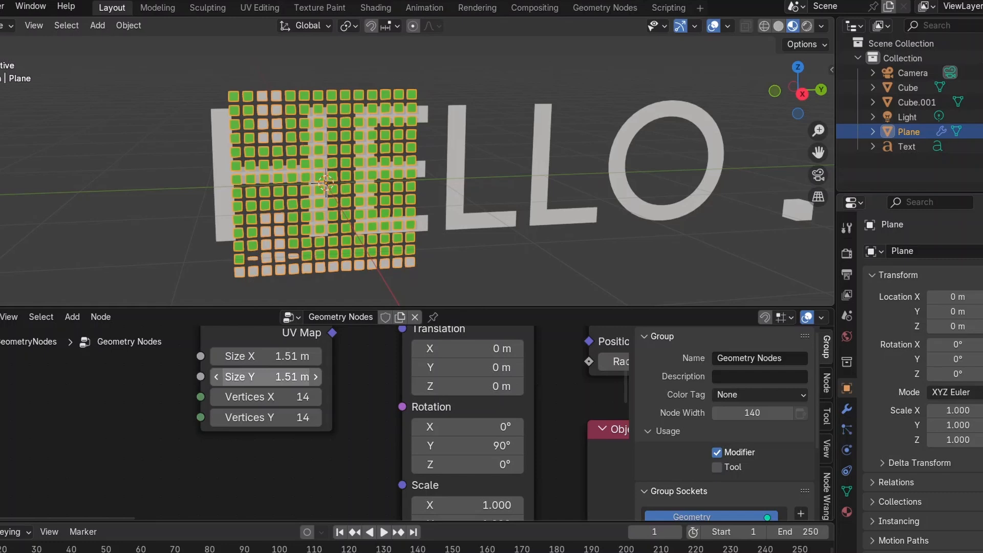
{"action": "left_click_drag", "start_coordinate": [256, 356], "coordinate": [307, 418]}
{"action": "double_click", "coordinate": [266, 356]}
{"action": "type", "text": "1.8"}
{"action": "key", "text": "Return"}
{"action": "double_click", "coordinate": [266, 377]}
{"action": "type", "text": "5"}
{"action": "key", "text": "Return"}
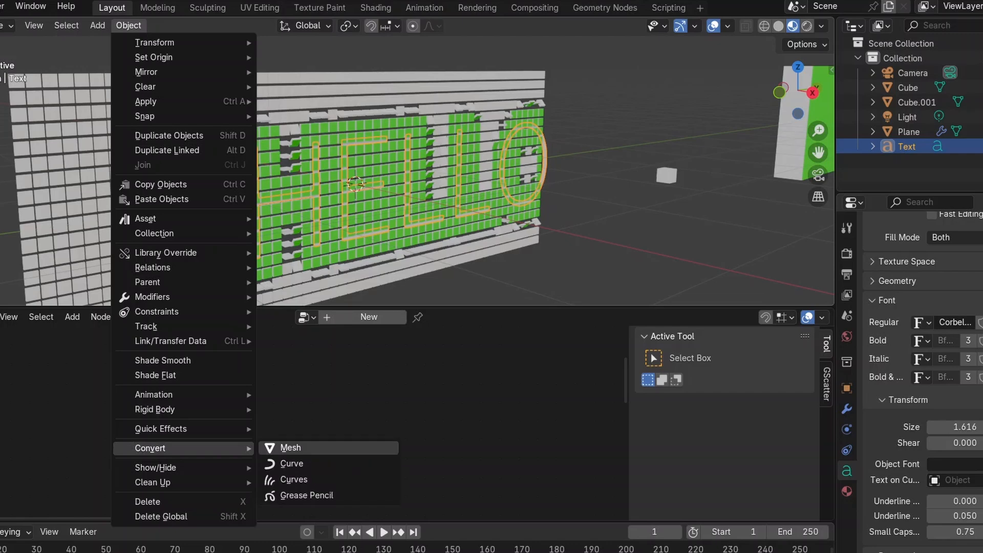
Convert the HELLO text to a mesh and extrude all of its geometry to give the letters depth.
{"action": "left_click", "coordinate": [308, 448]}
{"action": "key", "text": "Tab"}
{"action": "middle_click_drag", "start_coordinate": [358, 184], "coordinate": [322, 205]}
{"action": "key", "text": "a"}
{"action": "key", "text": "e"}
{"action": "left_click", "coordinate": [486, 205]}
{"action": "key", "text": "Tab"}
Reposition the extruded HELLO text along the Y axis relative to the tile grid.
{"action": "key", "text": "g"}
{"action": "key", "text": "y"}
{"action": "left_click", "coordinate": [435, 204]}
{"action": "middle_click_drag", "start_coordinate": [323, 205], "coordinate": [338, 204]}
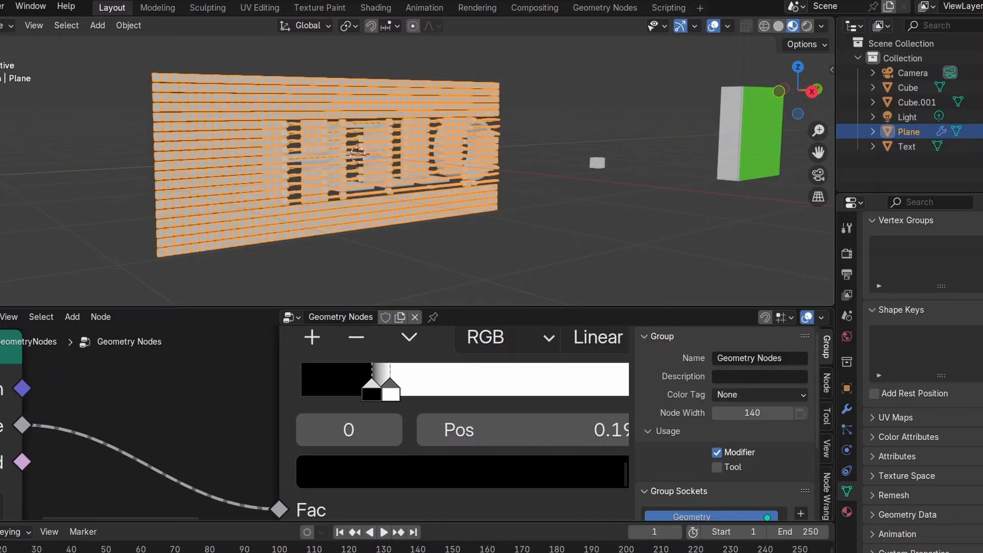
Move the Color Ramp's black stop to about 0.22, close to the white stop, to sharpen the letters on the tiles.
{"action": "left_click_drag", "start_coordinate": [391, 393], "coordinate": [380, 390]}
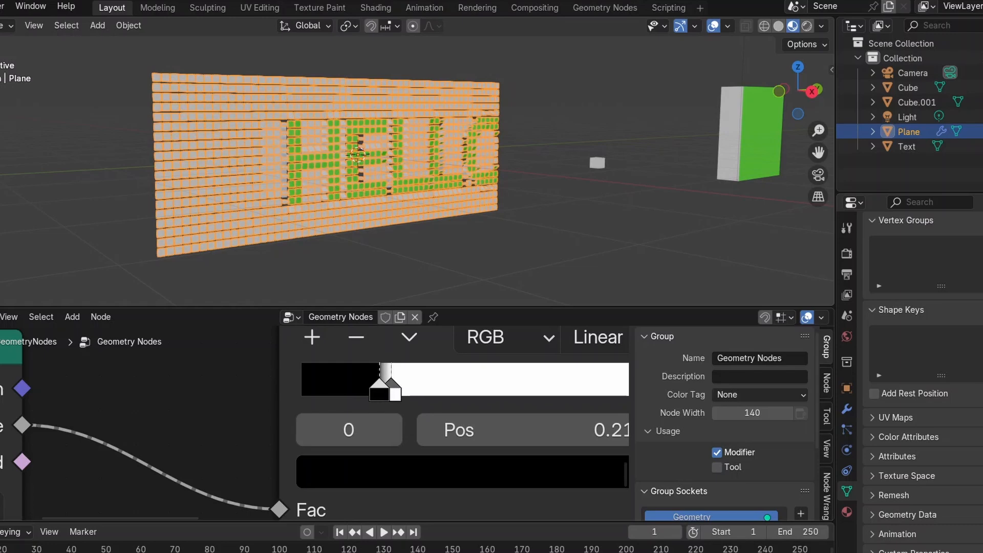
{"action": "middle_click_drag", "start_coordinate": [460, 205], "coordinate": [409, 205]}
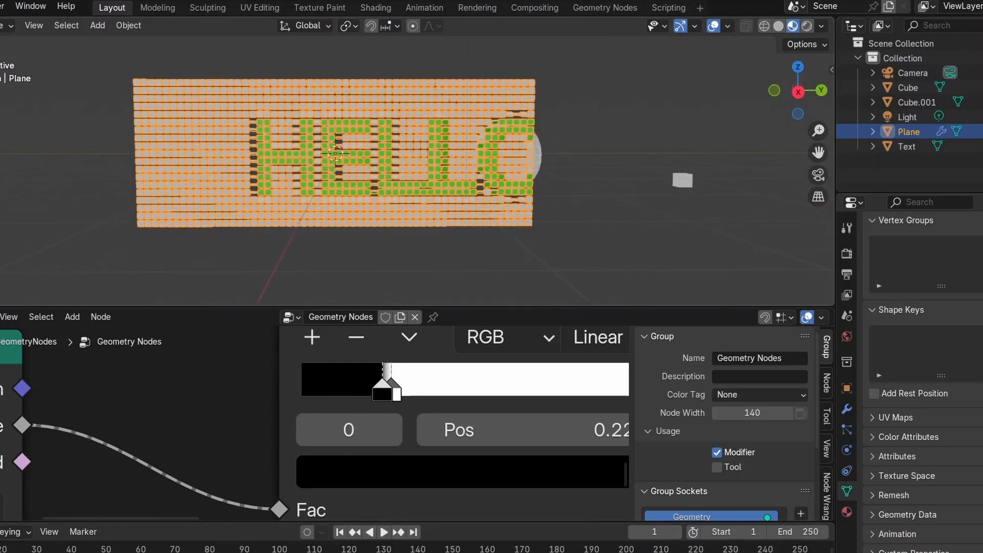
{"action": "scroll", "coordinate": [410, 204], "scroll_direction": "up", "scroll_amount": 1}
{"action": "scroll", "coordinate": [410, 204], "scroll_direction": "down", "scroll_amount": 1}
Slide the HELLO text along its local X axis until it sits completely beyond the H side of the tile grid.
{"action": "left_click", "coordinate": [537, 155]}
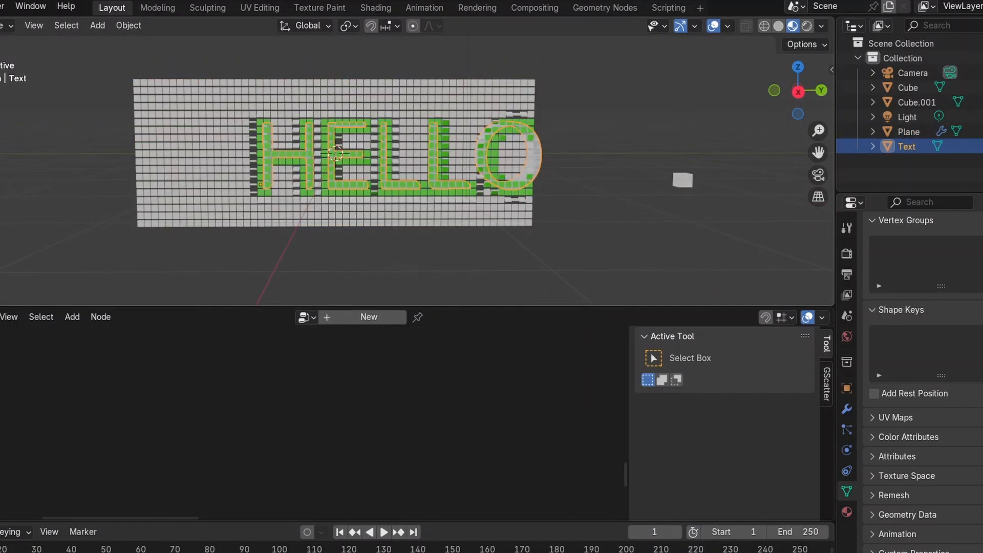
{"action": "key", "text": "g"}
{"action": "key", "text": "x"}
{"action": "key", "text": "x"}
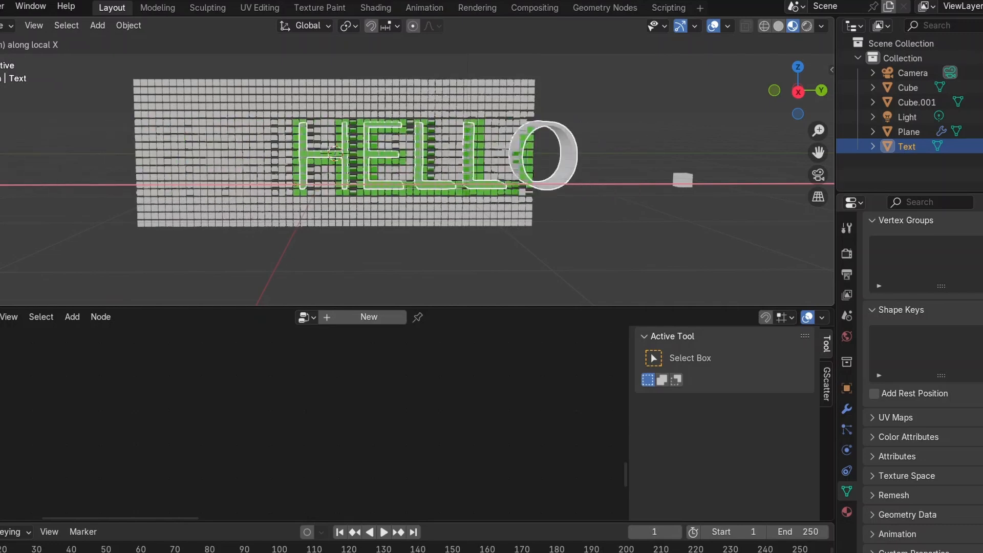
{"action": "key", "text": "Return"}
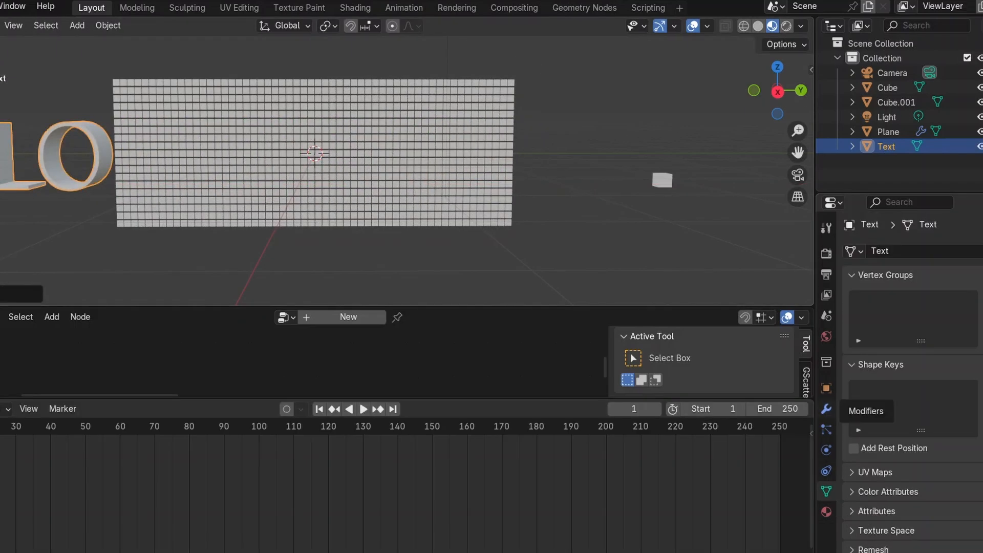
Keyframe the HELLO text's Y location at frame 1 before the tile grid and at frame 30 past its opposite side.
{"action": "left_click", "coordinate": [825, 388]}
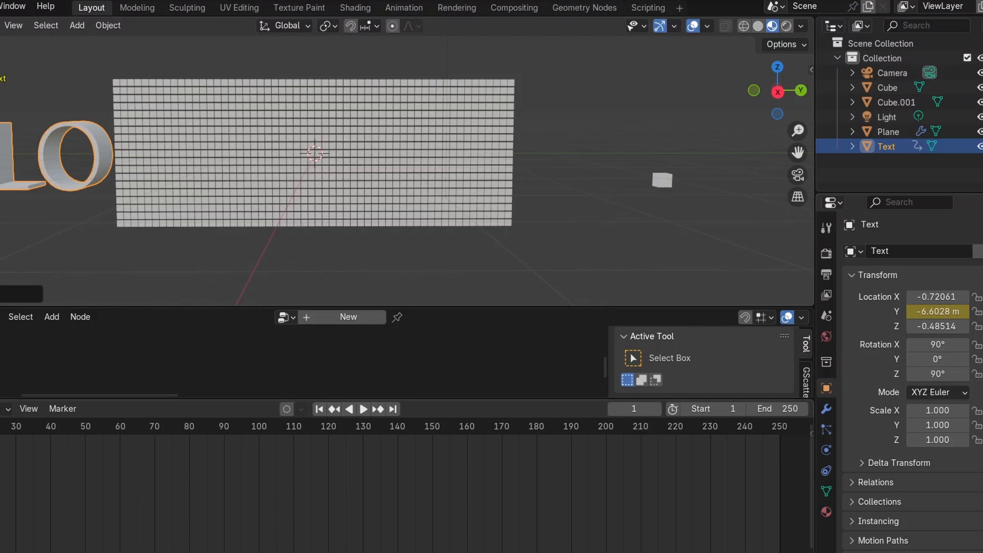
{"action": "scroll", "coordinate": [102, 487], "scroll_direction": "up", "scroll_amount": 10}
{"action": "left_click_drag", "start_coordinate": [22, 426], "coordinate": [90, 426]}
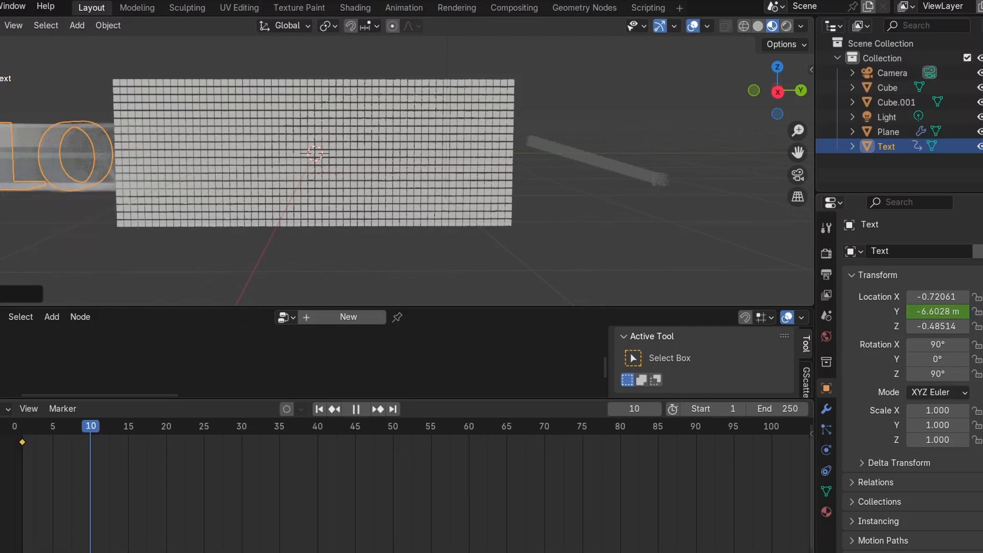
{"action": "key", "text": "space"}
{"action": "left_click_drag", "start_coordinate": [937, 312], "coordinate": [968, 311]}
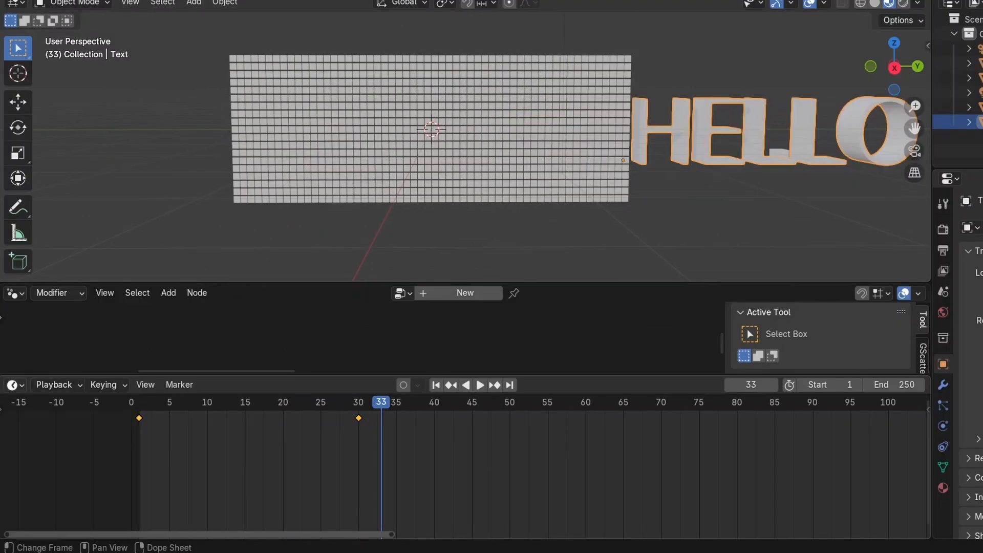
Switch the timeline to the Graph Editor and add a Cycles modifier to the text's Y Location curve.
{"action": "left_click", "coordinate": [13, 384]}
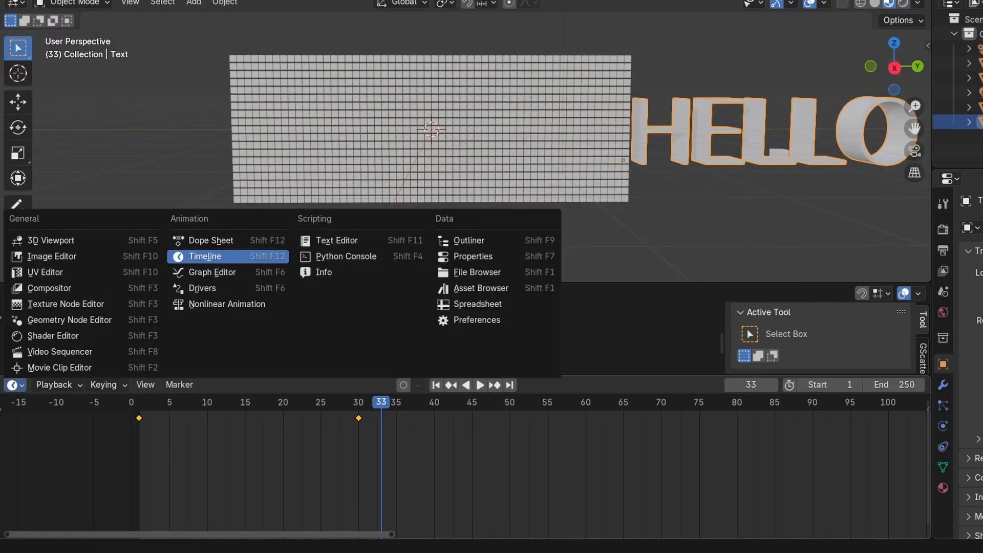
{"action": "left_click", "coordinate": [203, 272]}
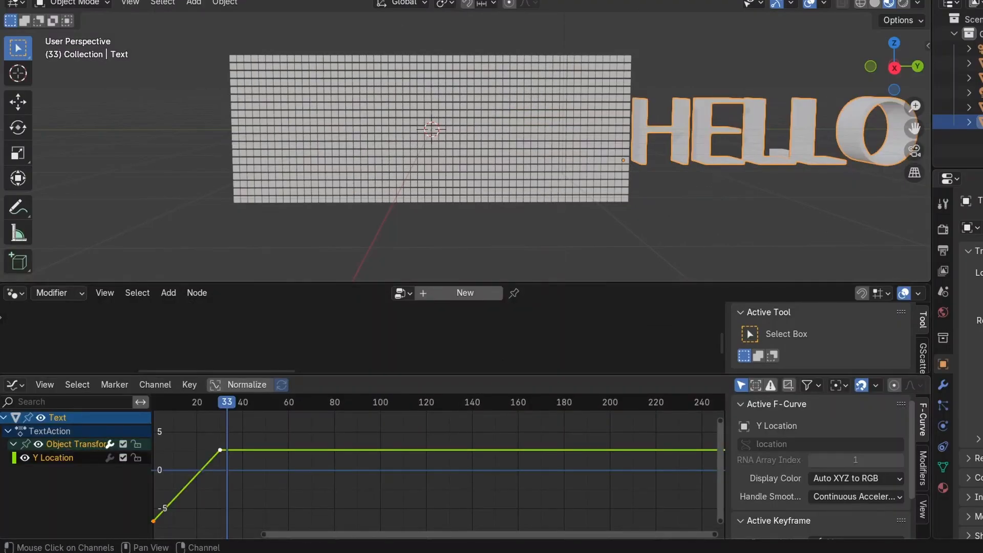
{"action": "left_click", "coordinate": [922, 468]}
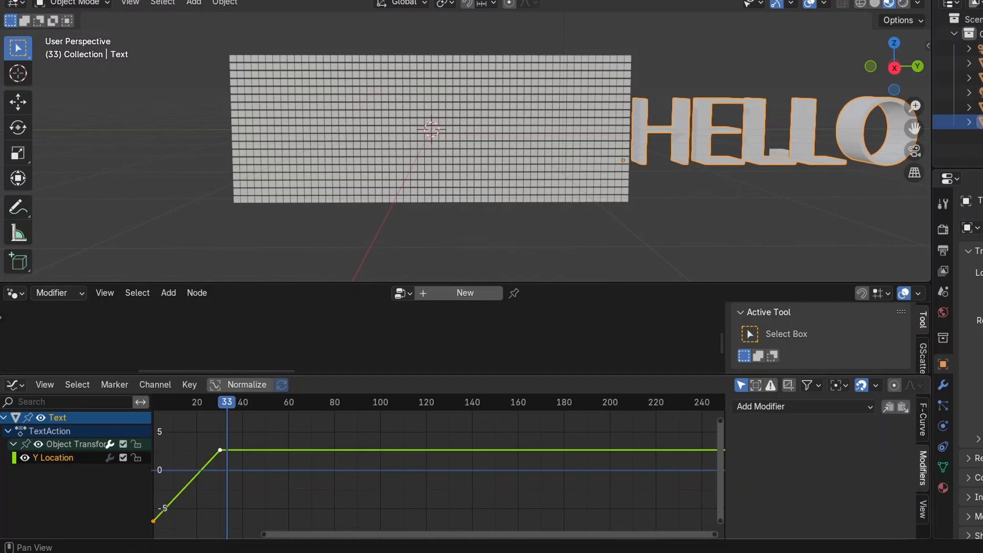
{"action": "left_click", "coordinate": [922, 509]}
{"action": "left_click", "coordinate": [922, 468]}
{"action": "left_click", "coordinate": [803, 406]}
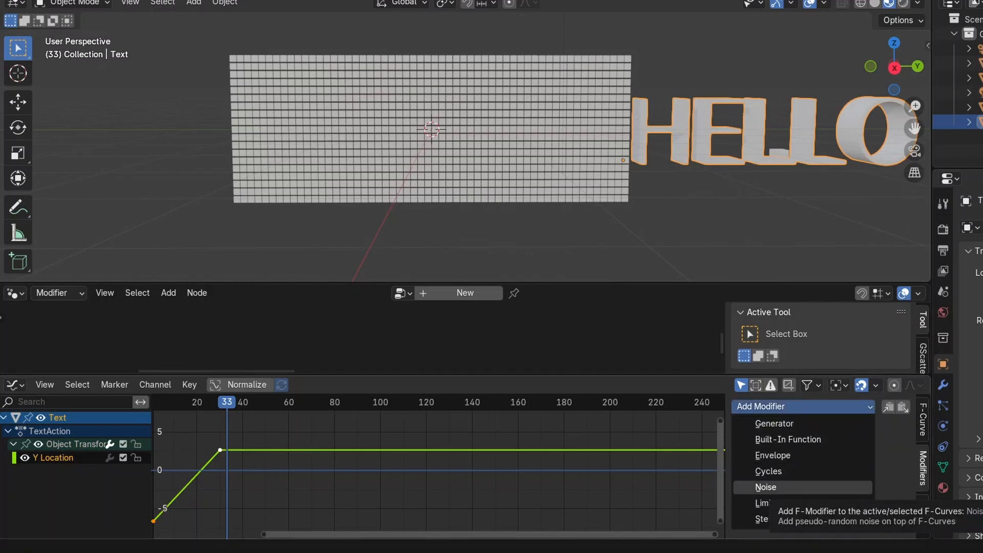
{"action": "left_click", "coordinate": [767, 471]}
Play the looping animation and examine how the tiles flip as the text passes through the grid.
{"action": "key", "text": "space"}
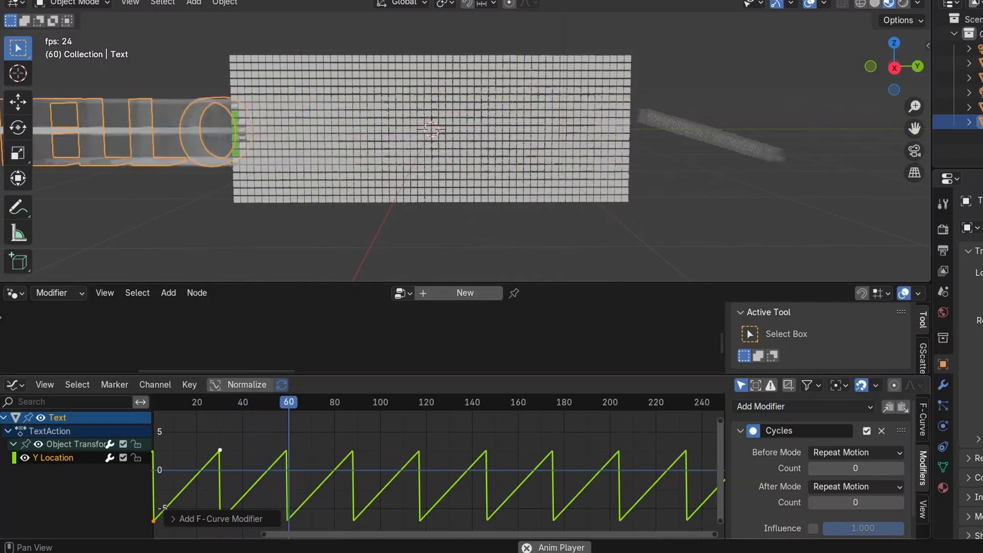
{"action": "left_click", "coordinate": [615, 235]}
{"action": "middle_click_drag", "start_coordinate": [614, 236], "coordinate": [594, 225]}
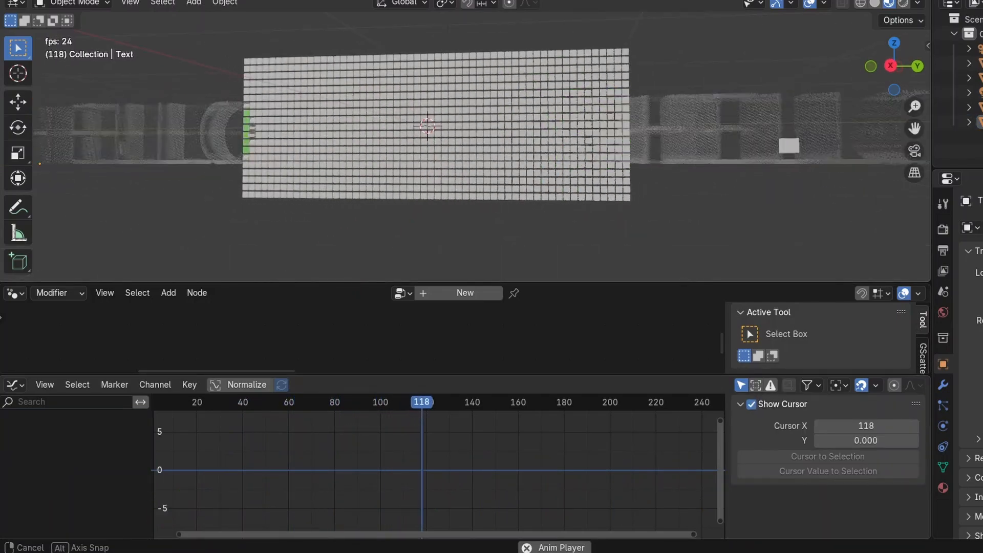
{"action": "scroll", "coordinate": [594, 225], "scroll_direction": "up", "scroll_amount": 2}
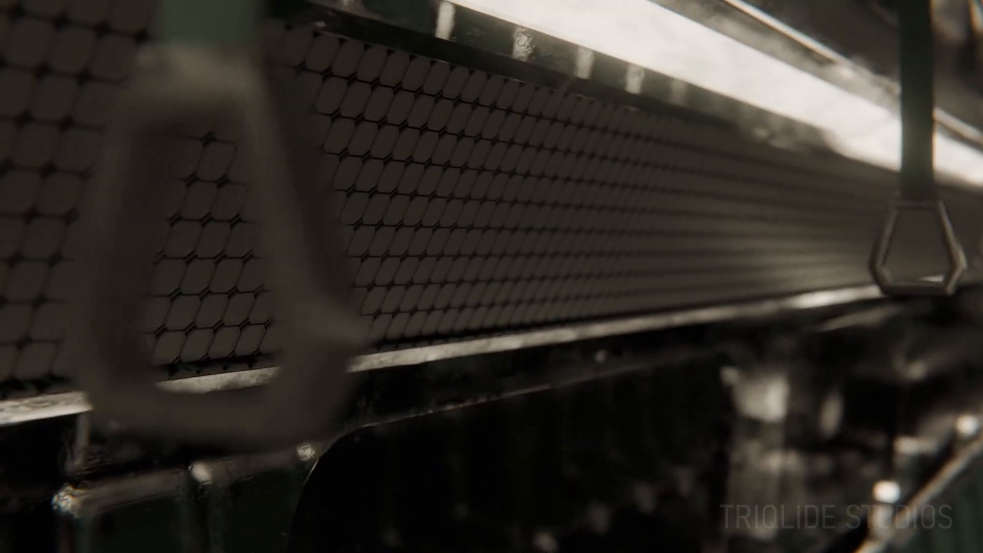